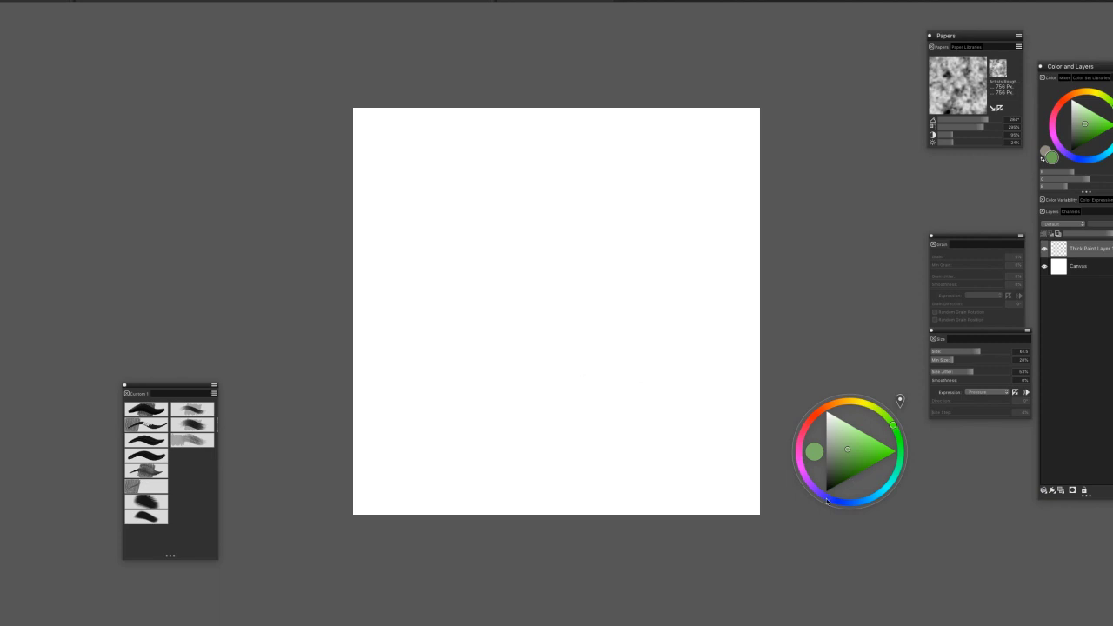
# Paint several smooth black strokes across the upper half of the blank canvas, undoing the unwanted ones
pyautogui.moveTo(581, 230); pyautogui.dragTo(594, 474)
pyautogui.press('super+z')
pyautogui.moveTo(549, 213)
pyautogui.mouseDown()
pyautogui.moveTo(494, 291)
pyautogui.moveTo(482, 180)
pyautogui.moveTo(712, 183)
pyautogui.mouseUp()
pyautogui.moveTo(452, 231); pyautogui.dragTo(701, 227)
pyautogui.moveTo(444, 239); pyautogui.dragTo(703, 263)
pyautogui.moveTo(450, 292); pyautogui.dragTo(706, 275)
pyautogui.moveTo(452, 293); pyautogui.dragTo(669, 315)
pyautogui.press('super+z')
pyautogui.press('super+z')
pyautogui.press('super+z')
pyautogui.moveTo(453, 293); pyautogui.dragTo(483, 377)
# With a grainy square-edged brush at a larger size, build heavy black strokes over the upper centre and left-centre of the canvas
pyautogui.click(135, 425)
pyautogui.moveTo(463, 158); pyautogui.dragTo(444, 277)
pyautogui.moveTo(949, 351); pyautogui.dragTo(986, 351)
pyautogui.moveTo(492, 160); pyautogui.dragTo(449, 294)
pyautogui.moveTo(464, 132); pyautogui.dragTo(468, 284)
pyautogui.moveTo(507, 163); pyautogui.dragTo(687, 176)
pyautogui.moveTo(569, 206)
pyautogui.mouseDown()
pyautogui.moveTo(544, 214)
pyautogui.moveTo(526, 322)
pyautogui.moveTo(491, 304)
pyautogui.mouseUp()
# Add dry, grainy black wedges and vertical marks around the central form, along the top edge and in the lower left
pyautogui.moveTo(678, 233); pyautogui.dragTo(590, 328)
pyautogui.moveTo(591, 230); pyautogui.dragTo(561, 300)
pyautogui.moveTo(574, 484); pyautogui.dragTo(580, 282)
pyautogui.moveTo(563, 442); pyautogui.dragTo(569, 256)
pyautogui.moveTo(540, 185); pyautogui.dragTo(535, 113)
pyautogui.moveTo(474, 144); pyautogui.dragTo(467, 111)
pyautogui.moveTo(435, 139)
pyautogui.mouseDown()
pyautogui.moveTo(407, 122)
pyautogui.moveTo(404, 161)
pyautogui.mouseUp()
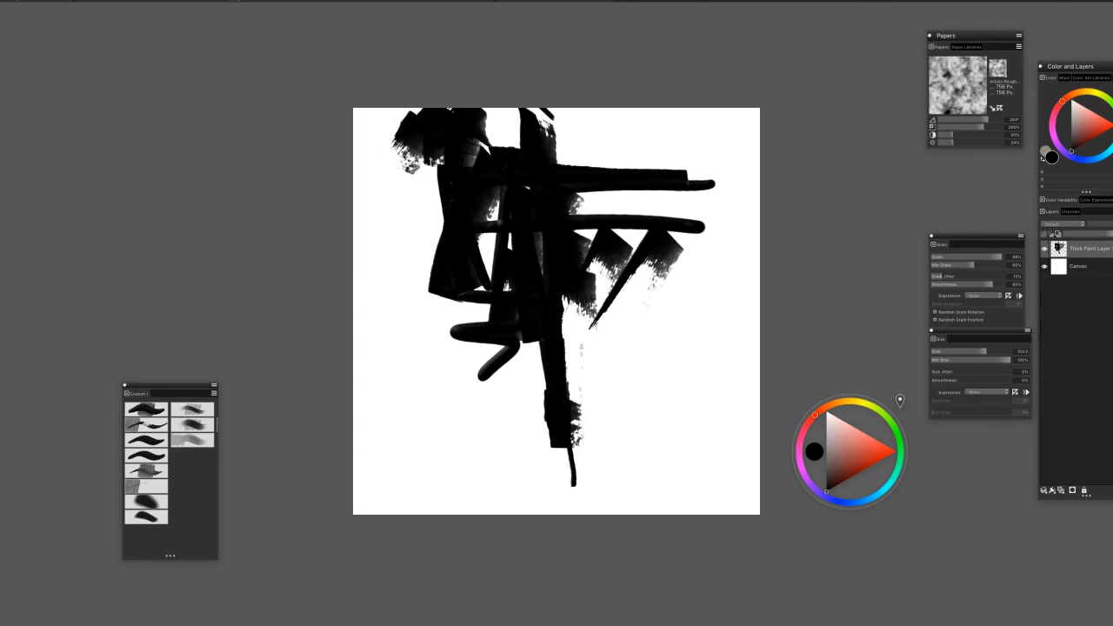
pyautogui.moveTo(464, 410); pyautogui.dragTo(466, 449)
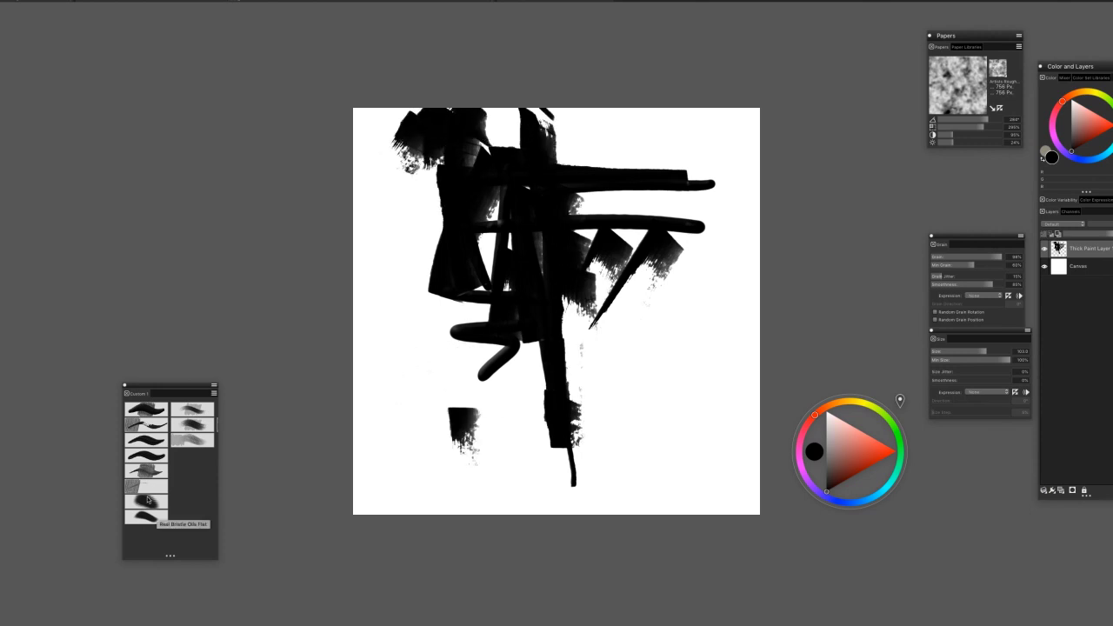
# Cover the bottom of the canvas with broad horizontal black strokes, using two different thick-paint brushes
pyautogui.click(146, 409)
pyautogui.moveTo(372, 463); pyautogui.dragTo(661, 457)
pyautogui.moveTo(355, 477); pyautogui.dragTo(727, 478)
pyautogui.moveTo(727, 478)
pyautogui.mouseDown()
pyautogui.moveTo(355, 511)
pyautogui.moveTo(757, 506)
pyautogui.mouseUp()
pyautogui.click(147, 443)
pyautogui.moveTo(469, 455)
pyautogui.mouseDown()
pyautogui.moveTo(712, 450)
pyautogui.moveTo(703, 421)
pyautogui.moveTo(550, 439)
pyautogui.mouseUp()
pyautogui.moveTo(563, 394)
pyautogui.mouseDown()
pyautogui.moveTo(604, 403)
pyautogui.moveTo(616, 434)
pyautogui.moveTo(530, 452)
pyautogui.moveTo(356, 453)
pyautogui.mouseUp()
# Use a bristle brush to paint textured black diagonals at lower right, vertical columns above the base, and fill gaps in it
pyautogui.click(147, 470)
pyautogui.moveTo(589, 421)
pyautogui.mouseDown()
pyautogui.moveTo(639, 469)
pyautogui.moveTo(736, 473)
pyautogui.mouseUp()
pyautogui.moveTo(645, 426); pyautogui.dragTo(591, 348)
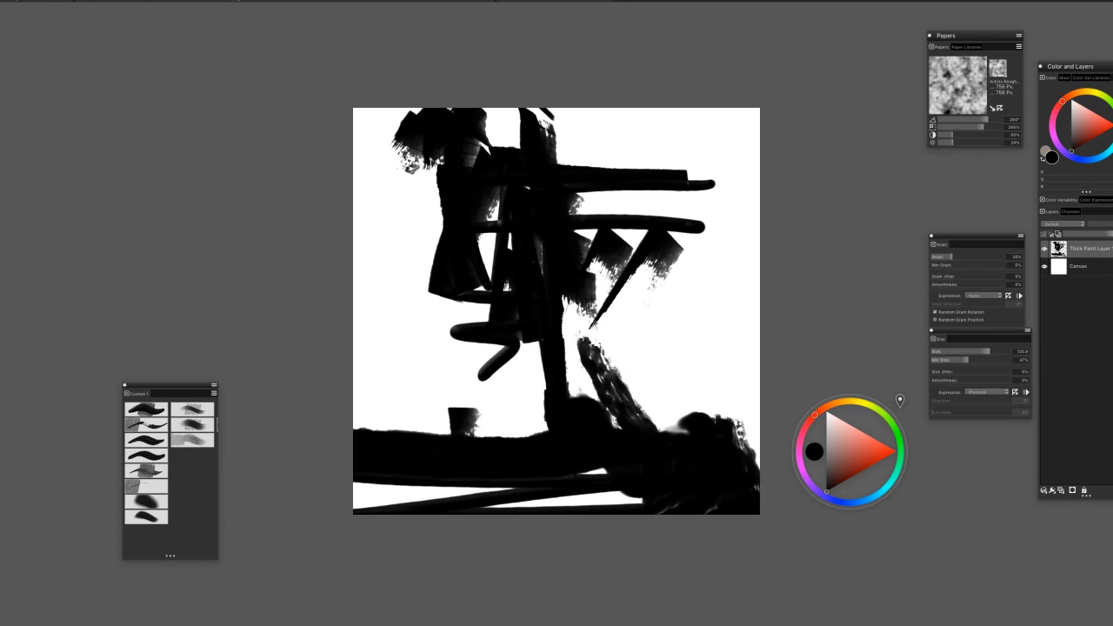
pyautogui.moveTo(544, 244); pyautogui.dragTo(544, 417)
pyautogui.moveTo(513, 344)
pyautogui.mouseDown()
pyautogui.moveTo(511, 431)
pyautogui.moveTo(483, 428)
pyautogui.mouseUp()
pyautogui.moveTo(454, 337); pyautogui.dragTo(452, 428)
pyautogui.moveTo(414, 344); pyautogui.dragTo(421, 429)
pyautogui.moveTo(648, 506)
pyautogui.mouseDown()
pyautogui.moveTo(374, 499)
pyautogui.moveTo(522, 494)
pyautogui.mouseUp()
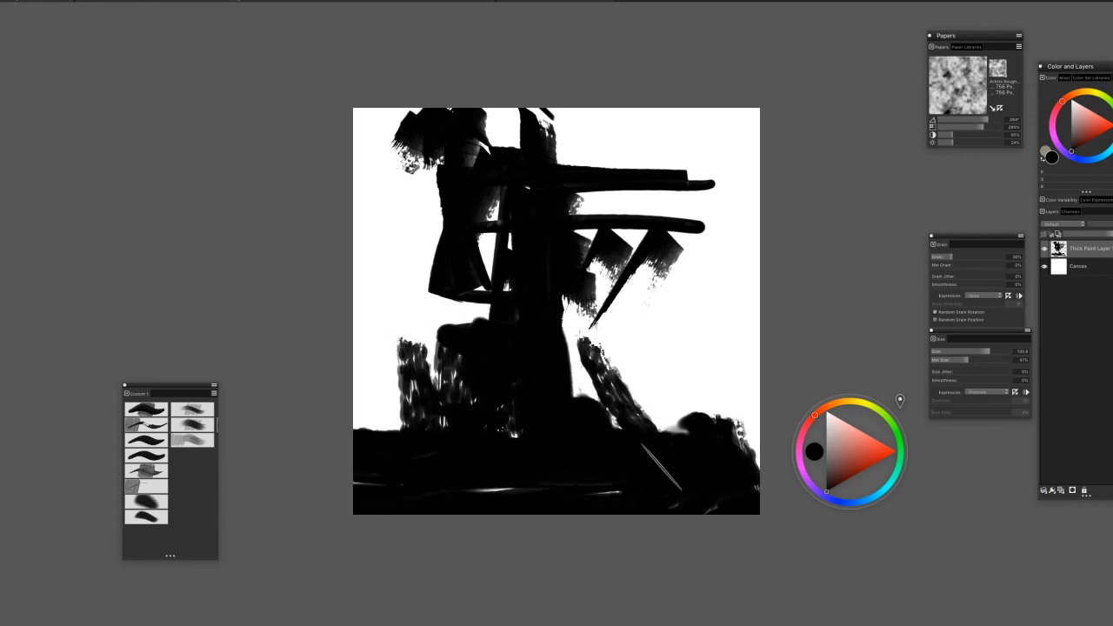
# Choose a vivid red and paint bristly patches over the upper right area and down beside the black central column
pyautogui.click(193, 440)
pyautogui.moveTo(873, 452); pyautogui.dragTo(875, 464)
pyautogui.moveTo(628, 177); pyautogui.dragTo(560, 205)
pyautogui.moveTo(584, 149)
pyautogui.mouseDown()
pyautogui.moveTo(574, 126)
pyautogui.moveTo(553, 139)
pyautogui.mouseUp()
pyautogui.moveTo(571, 196)
pyautogui.mouseDown()
pyautogui.moveTo(746, 198)
pyautogui.moveTo(619, 167)
pyautogui.moveTo(616, 124)
pyautogui.mouseUp()
pyautogui.moveTo(616, 123)
pyautogui.mouseDown()
pyautogui.moveTo(628, 212)
pyautogui.moveTo(600, 308)
pyautogui.moveTo(595, 431)
pyautogui.moveTo(582, 331)
pyautogui.mouseUp()
# Layer progressively darker reds, down to deep maroon, over the upper right area and beside the central red column
pyautogui.click(867, 459)
pyautogui.moveTo(730, 295)
pyautogui.mouseDown()
pyautogui.moveTo(721, 131)
pyautogui.moveTo(744, 139)
pyautogui.moveTo(736, 165)
pyautogui.mouseUp()
pyautogui.moveTo(675, 162)
pyautogui.mouseDown()
pyautogui.moveTo(679, 115)
pyautogui.moveTo(695, 164)
pyautogui.mouseUp()
pyautogui.click(860, 472)
pyautogui.moveTo(643, 110); pyautogui.dragTo(658, 156)
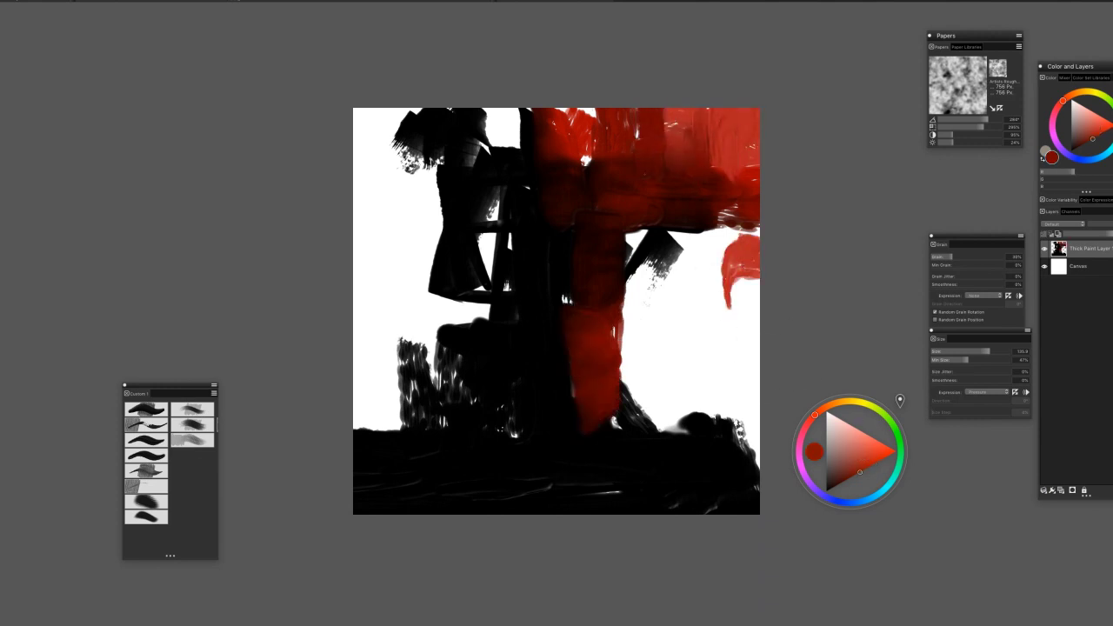
pyautogui.moveTo(674, 228)
pyautogui.mouseDown()
pyautogui.moveTo(741, 228)
pyautogui.moveTo(645, 225)
pyautogui.moveTo(653, 315)
pyautogui.moveTo(639, 354)
pyautogui.mouseUp()
pyautogui.click(837, 485)
pyautogui.moveTo(635, 343)
pyautogui.mouseDown()
pyautogui.moveTo(683, 369)
pyautogui.moveTo(602, 343)
pyautogui.mouseUp()
pyautogui.moveTo(643, 413); pyautogui.dragTo(693, 410)
# Switch brushes and fill the white area on the right side of the painting with horizontal dark maroon strokes
pyautogui.click(146, 410)
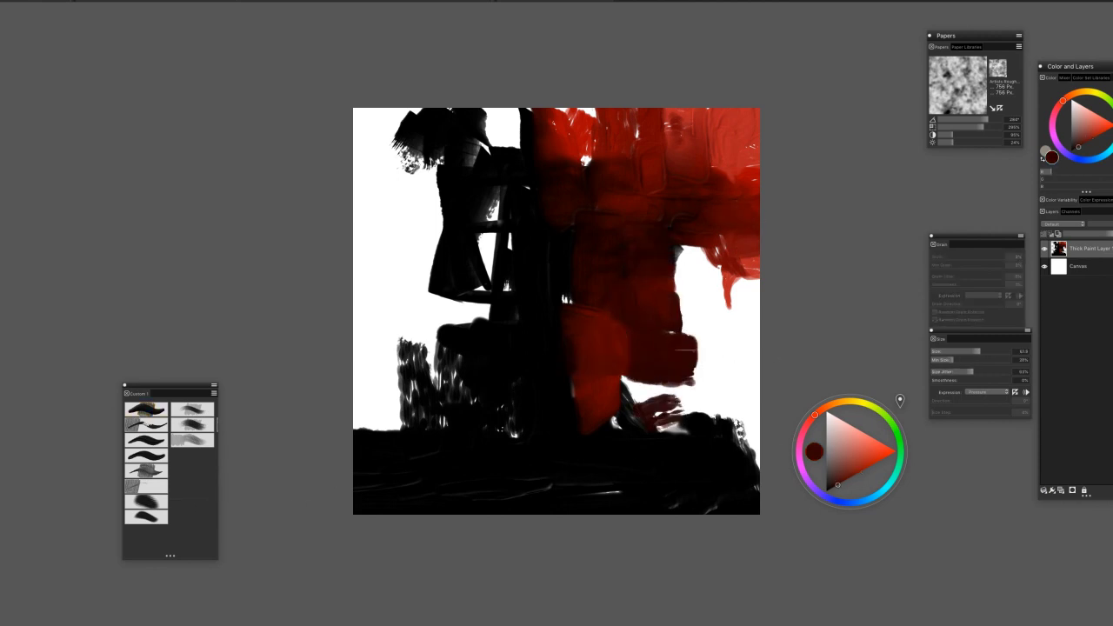
pyautogui.moveTo(644, 350); pyautogui.dragTo(760, 350)
pyautogui.moveTo(630, 377); pyautogui.dragTo(757, 373)
pyautogui.moveTo(617, 400); pyautogui.dragTo(758, 396)
pyautogui.moveTo(649, 331); pyautogui.dragTo(759, 330)
pyautogui.moveTo(649, 305); pyautogui.dragTo(759, 305)
# Use two other brushes to thicken the maroon on the right side and blend it down into the black base
pyautogui.click(158, 441)
pyautogui.moveTo(663, 299); pyautogui.dragTo(759, 300)
pyautogui.click(157, 461)
pyautogui.moveTo(691, 341); pyautogui.dragTo(755, 383)
pyautogui.moveTo(755, 382)
pyautogui.mouseDown()
pyautogui.moveTo(674, 417)
pyautogui.moveTo(635, 384)
pyautogui.mouseUp()
pyautogui.moveTo(741, 413); pyautogui.dragTo(740, 461)
# With the bristle brush, paint maroon and medium red vertical streaks down the right edge of the painting
pyautogui.click(146, 471)
pyautogui.moveTo(703, 246)
pyautogui.mouseDown()
pyautogui.moveTo(702, 268)
pyautogui.moveTo(685, 252)
pyautogui.mouseUp()
pyautogui.moveTo(744, 276); pyautogui.dragTo(741, 306)
pyautogui.click(859, 468)
pyautogui.moveTo(715, 240)
pyautogui.mouseDown()
pyautogui.moveTo(714, 287)
pyautogui.moveTo(727, 290)
pyautogui.mouseUp()
pyautogui.moveTo(753, 261); pyautogui.dragTo(755, 307)
pyautogui.moveTo(725, 232); pyautogui.dragTo(734, 305)
pyautogui.moveTo(701, 241); pyautogui.dragTo(701, 277)
pyautogui.moveTo(732, 183); pyautogui.dragTo(744, 242)
pyautogui.moveTo(752, 145); pyautogui.dragTo(753, 169)
pyautogui.moveTo(746, 324); pyautogui.dragTo(745, 354)
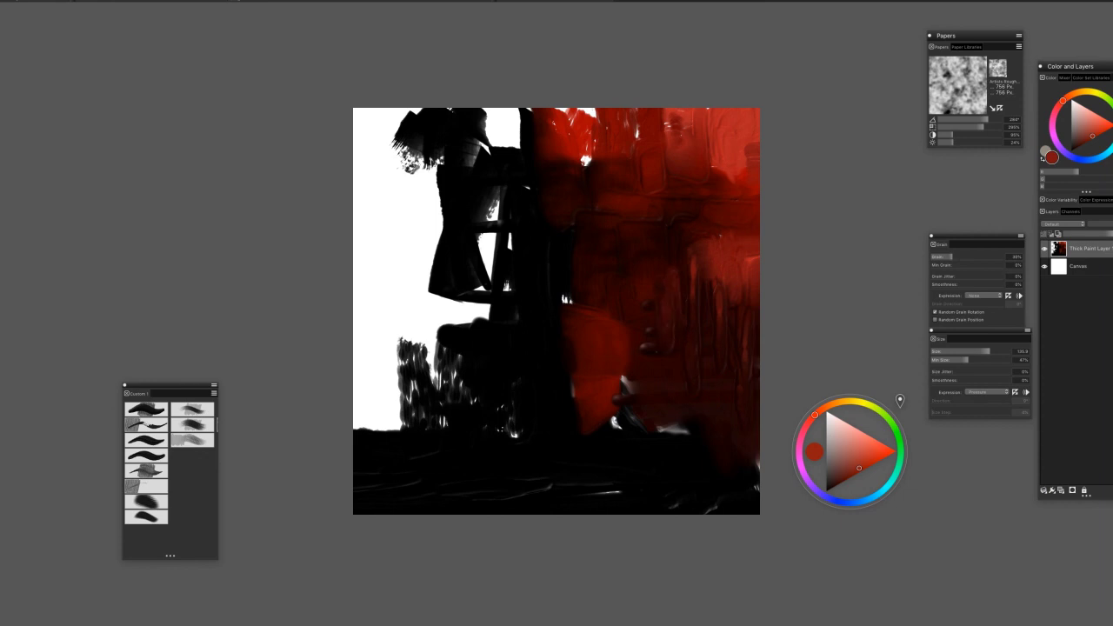
# Blend the red centre into the base, paint a sampled-black zigzag over it, and break it up with the grainy brush
pyautogui.moveTo(593, 258)
pyautogui.mouseDown()
pyautogui.moveTo(610, 318)
pyautogui.moveTo(579, 435)
pyautogui.moveTo(617, 379)
pyautogui.mouseUp()
pyautogui.keyDown('alt'); pyautogui.click(616, 456); pyautogui.keyUp('alt')
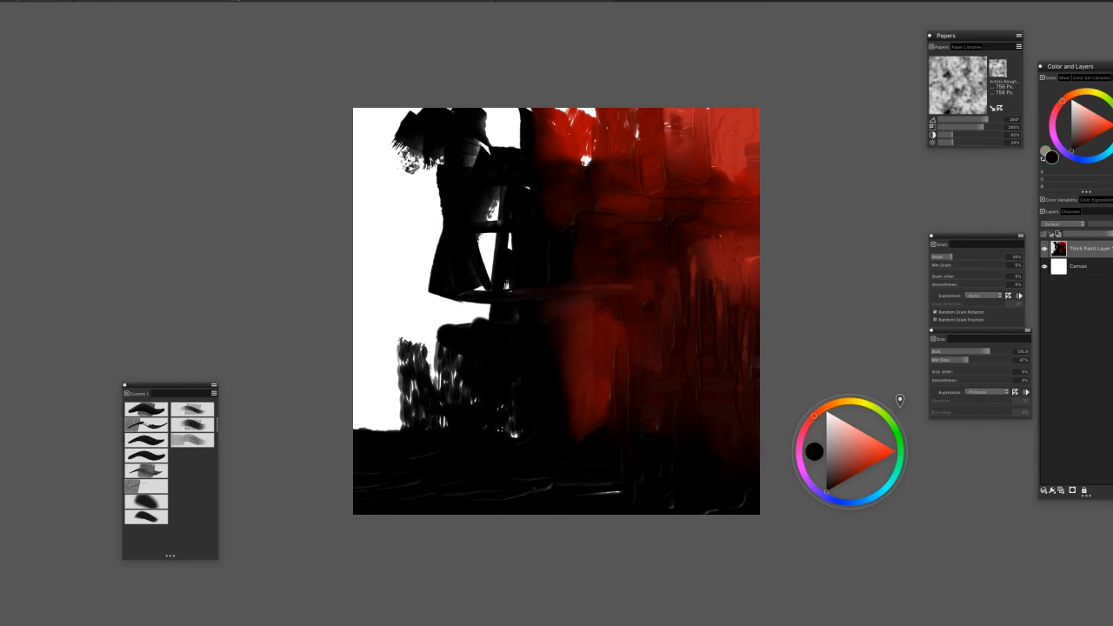
pyautogui.click(157, 441)
pyautogui.moveTo(584, 447)
pyautogui.mouseDown()
pyautogui.moveTo(578, 279)
pyautogui.moveTo(636, 332)
pyautogui.mouseUp()
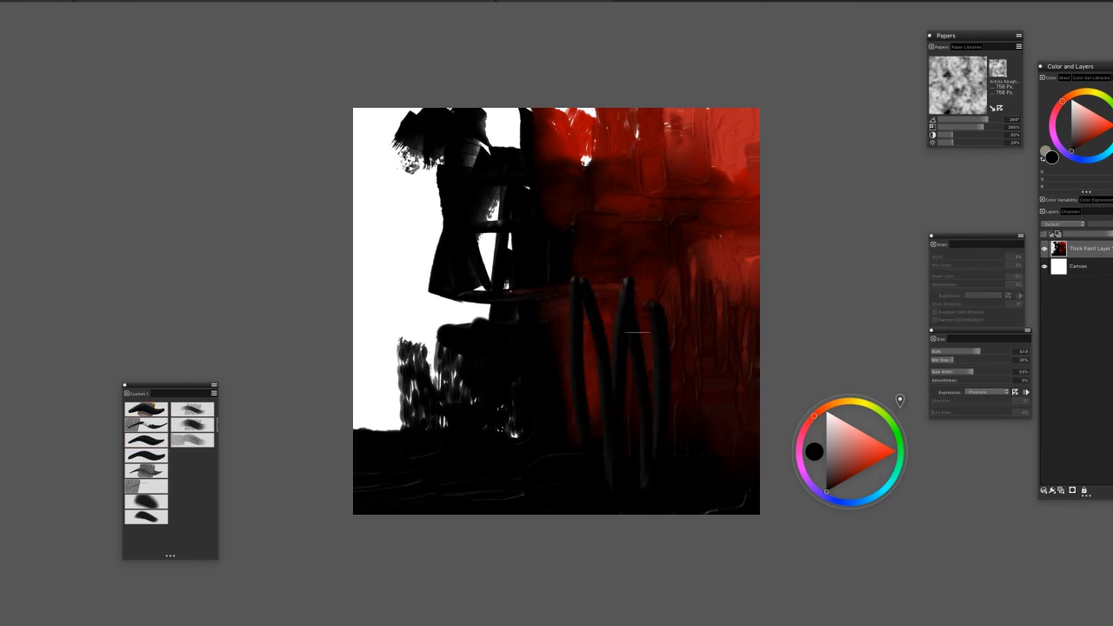
pyautogui.click(144, 425)
pyautogui.moveTo(594, 279)
pyautogui.mouseDown()
pyautogui.moveTo(608, 325)
pyautogui.moveTo(625, 304)
pyautogui.mouseUp()
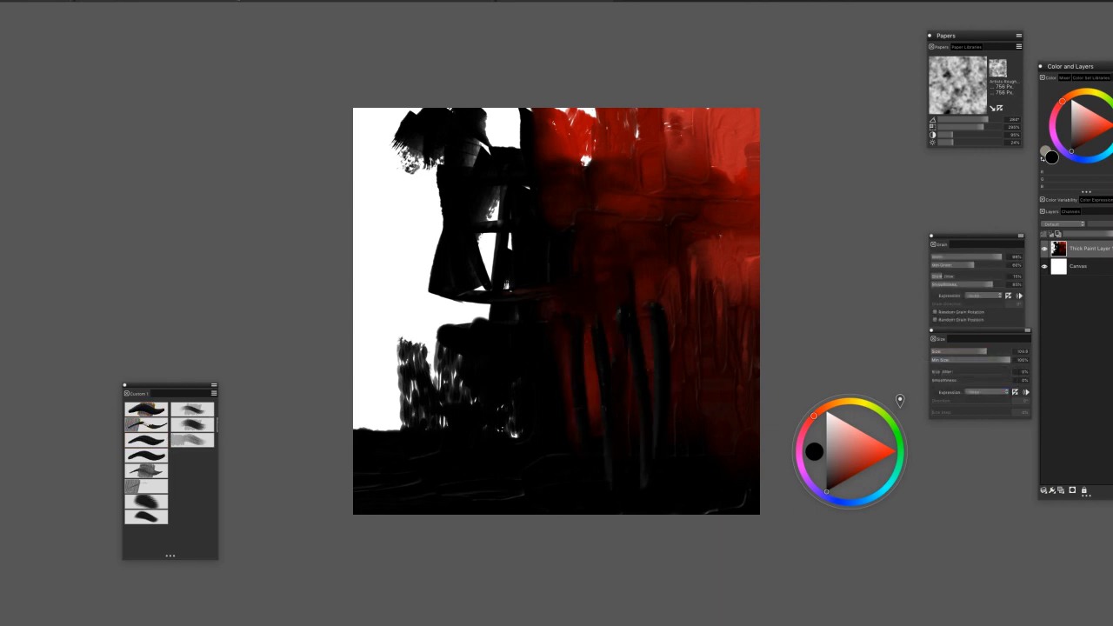
# Sample red from the upper area, fill the remaining white gaps at top centre, and extend the red over the black forms at left
pyautogui.keyDown('alt'); pyautogui.click(623, 131); pyautogui.keyUp('alt')
pyautogui.moveTo(586, 170); pyautogui.dragTo(581, 117)
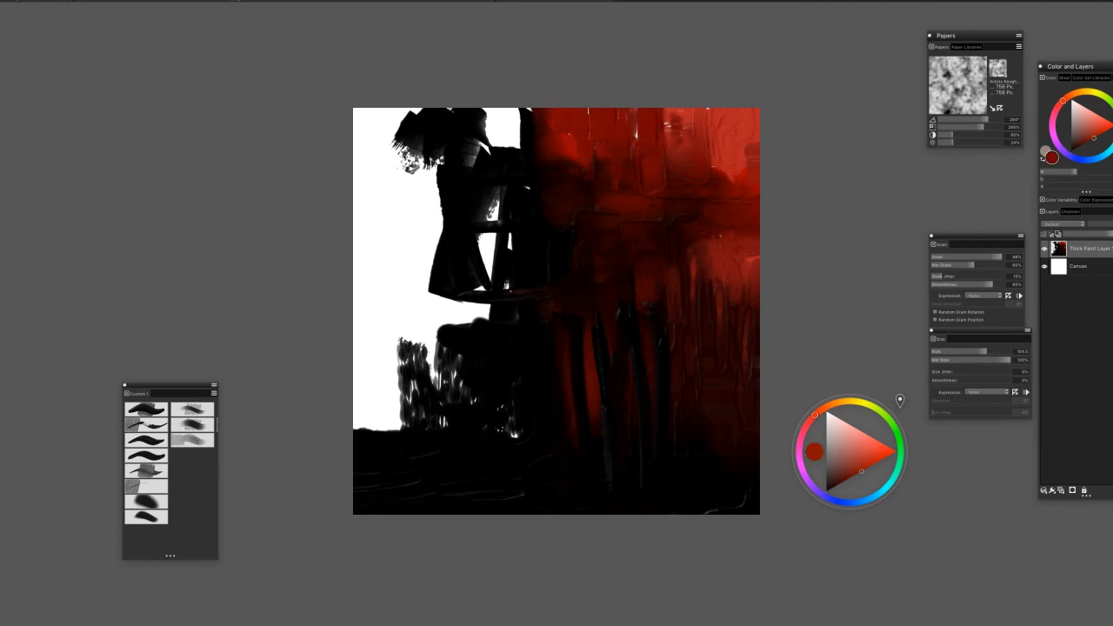
pyautogui.moveTo(527, 165); pyautogui.dragTo(435, 170)
pyautogui.moveTo(473, 129)
pyautogui.mouseDown()
pyautogui.moveTo(527, 127)
pyautogui.moveTo(529, 142)
pyautogui.mouseUp()
pyautogui.moveTo(479, 256)
pyautogui.mouseDown()
pyautogui.moveTo(493, 212)
pyautogui.moveTo(529, 189)
pyautogui.moveTo(492, 214)
pyautogui.moveTo(480, 274)
pyautogui.moveTo(430, 322)
pyautogui.moveTo(400, 372)
pyautogui.mouseUp()
# Sample a dark tone from the centre and paint it over the left-centre forms and the lower left area
pyautogui.keyDown('alt'); pyautogui.click(547, 208); pyautogui.keyUp('alt')
pyautogui.moveTo(534, 181)
pyautogui.mouseDown()
pyautogui.moveTo(462, 308)
pyautogui.moveTo(475, 323)
pyautogui.mouseUp()
pyautogui.click(146, 409)
pyautogui.moveTo(399, 428)
pyautogui.mouseDown()
pyautogui.moveTo(384, 382)
pyautogui.moveTo(509, 407)
pyautogui.mouseUp()
# Cover the white areas on the middle and lower left with deep maroon bristle-brush strokes
pyautogui.click(146, 470)
pyautogui.moveTo(476, 260)
pyautogui.mouseDown()
pyautogui.moveTo(462, 373)
pyautogui.moveTo(516, 287)
pyautogui.mouseUp()
pyautogui.moveTo(424, 257); pyautogui.dragTo(440, 374)
pyautogui.moveTo(445, 313); pyautogui.dragTo(522, 426)
pyautogui.moveTo(365, 240); pyautogui.dragTo(373, 439)
pyautogui.moveTo(387, 261); pyautogui.dragTo(369, 184)
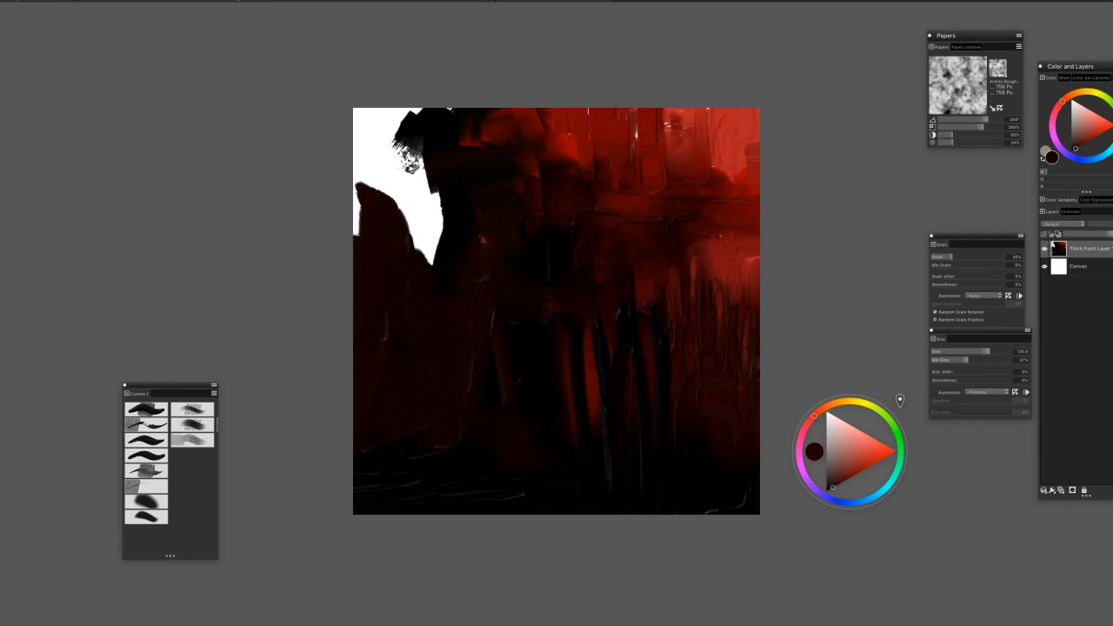
# Sample bright red from the top and paint it over the upper left corner as thick vertical zigzag strokes
pyautogui.keyDown('alt'); pyautogui.click(608, 128); pyautogui.keyUp('alt')
pyautogui.moveTo(483, 119)
pyautogui.mouseDown()
pyautogui.moveTo(358, 116)
pyautogui.moveTo(391, 145)
pyautogui.moveTo(444, 267)
pyautogui.moveTo(530, 296)
pyautogui.mouseUp()
pyautogui.click(148, 409)
pyautogui.moveTo(380, 130); pyautogui.dragTo(361, 292)
pyautogui.moveTo(379, 247)
pyautogui.mouseDown()
pyautogui.moveTo(372, 149)
pyautogui.moveTo(359, 195)
pyautogui.moveTo(369, 296)
pyautogui.moveTo(379, 155)
pyautogui.mouseUp()
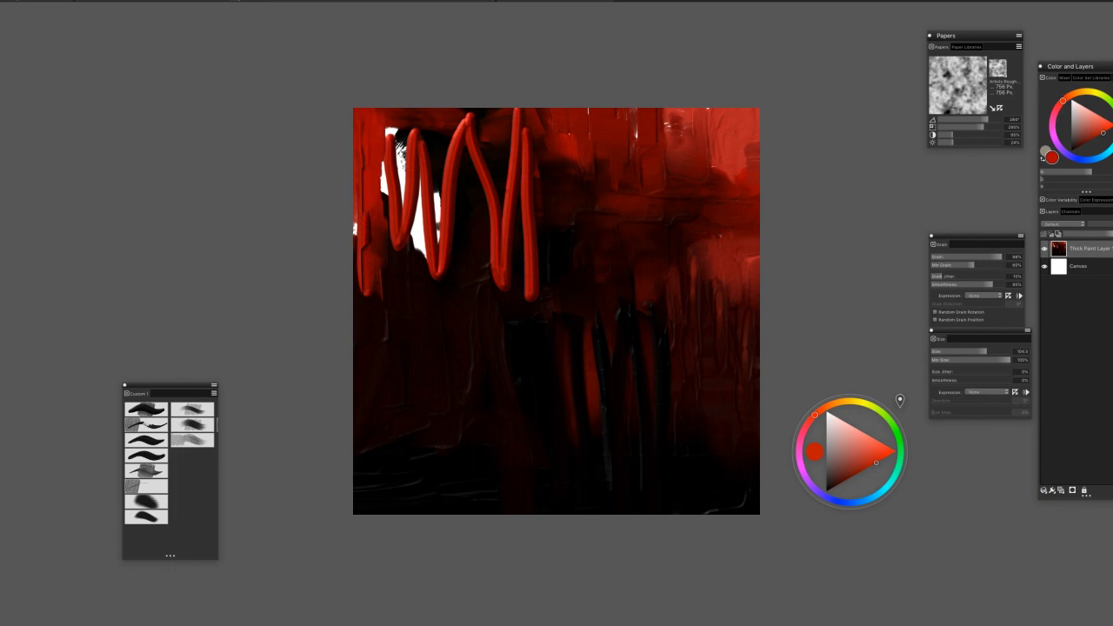
# Work the red zigzag into dripping vertical texture across the left half and add a streak at top centre
pyautogui.click(151, 445)
pyautogui.moveTo(403, 267)
pyautogui.mouseDown()
pyautogui.moveTo(403, 137)
pyautogui.moveTo(441, 227)
pyautogui.moveTo(437, 132)
pyautogui.moveTo(369, 278)
pyautogui.moveTo(469, 121)
pyautogui.moveTo(494, 278)
pyautogui.moveTo(520, 165)
pyautogui.moveTo(530, 178)
pyautogui.moveTo(520, 370)
pyautogui.mouseUp()
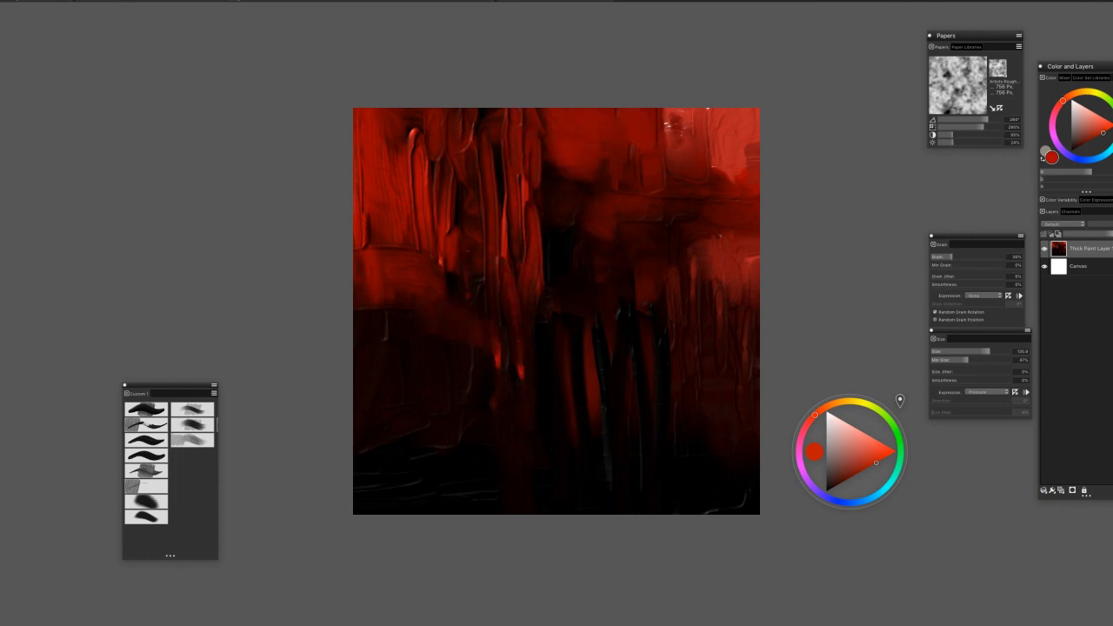
pyautogui.click(144, 426)
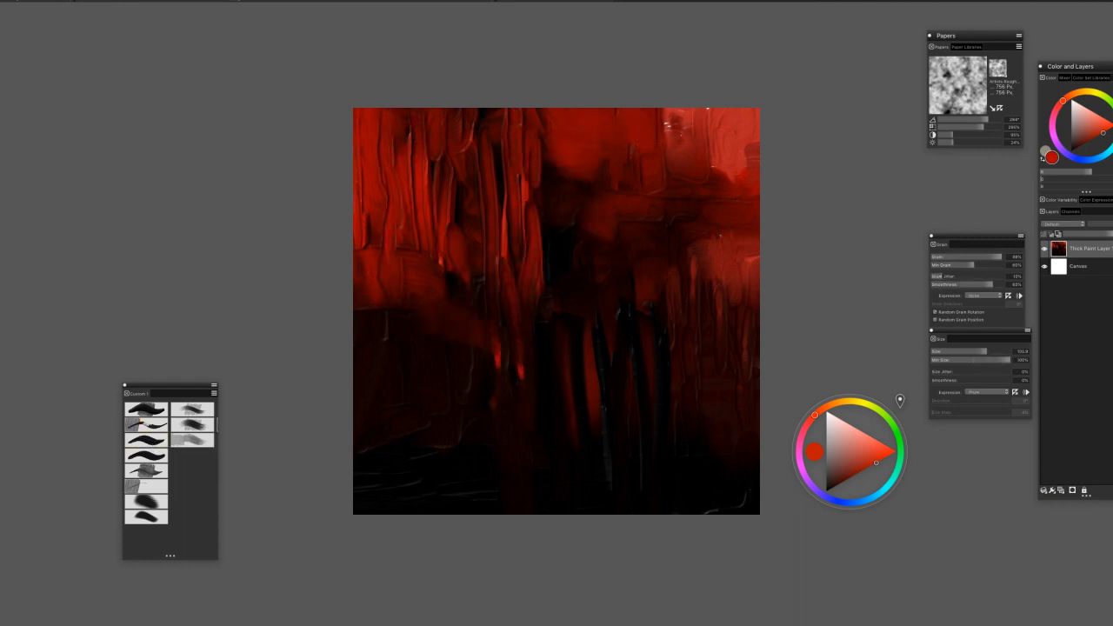
pyautogui.moveTo(428, 352); pyautogui.dragTo(455, 274)
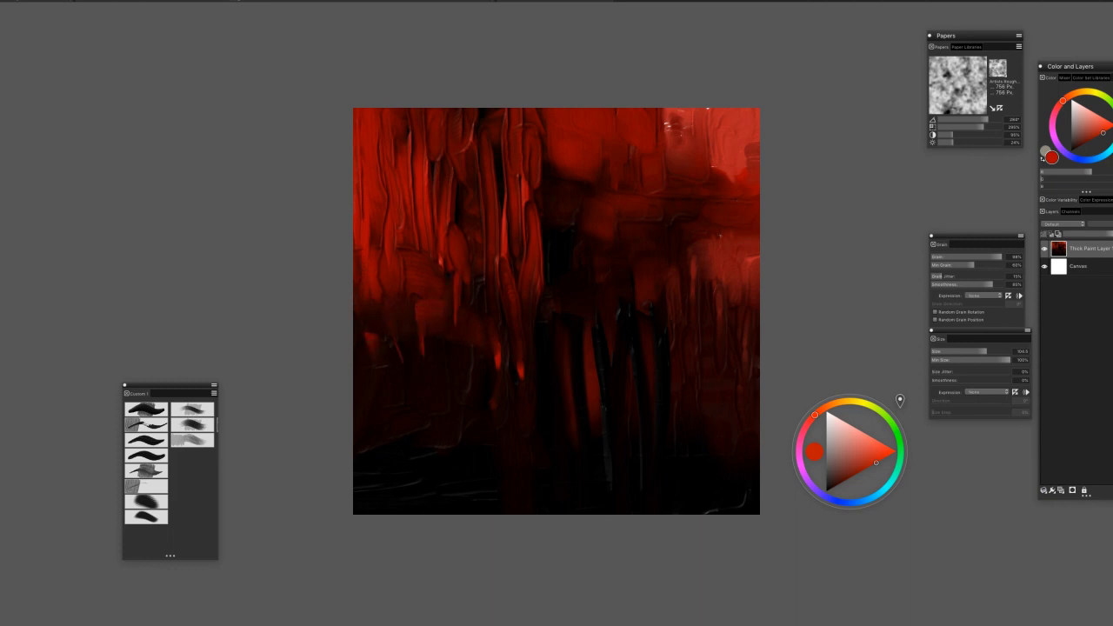
pyautogui.moveTo(456, 222); pyautogui.dragTo(476, 317)
pyautogui.moveTo(567, 143); pyautogui.dragTo(571, 261)
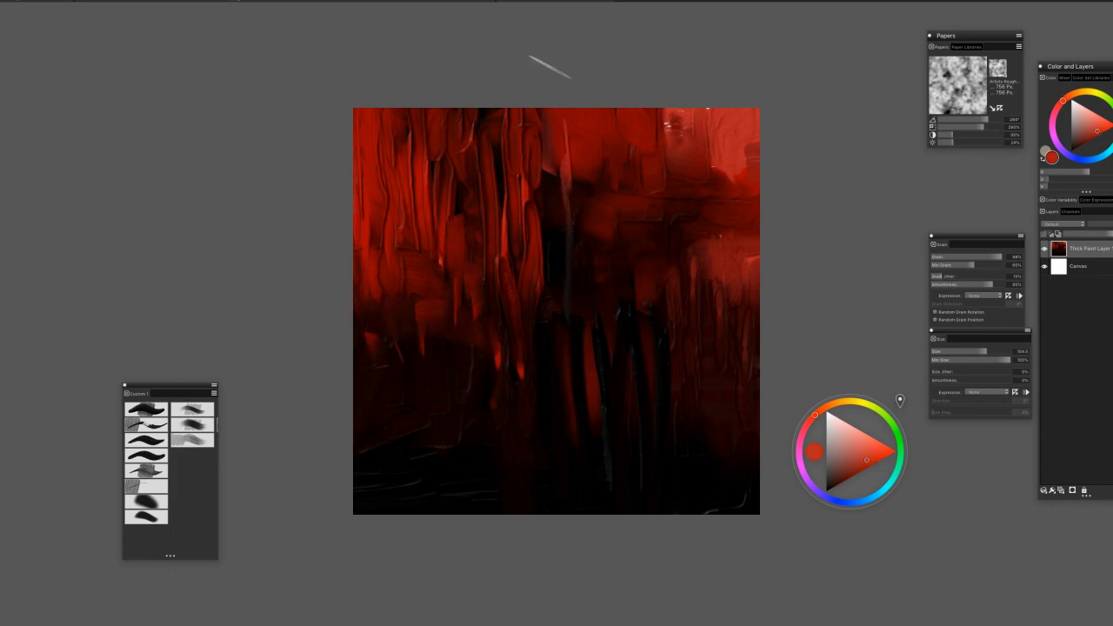
# Smooth the upper right with red, then add thin neutral grey vertical streaks there using a smaller brush
pyautogui.click(145, 469)
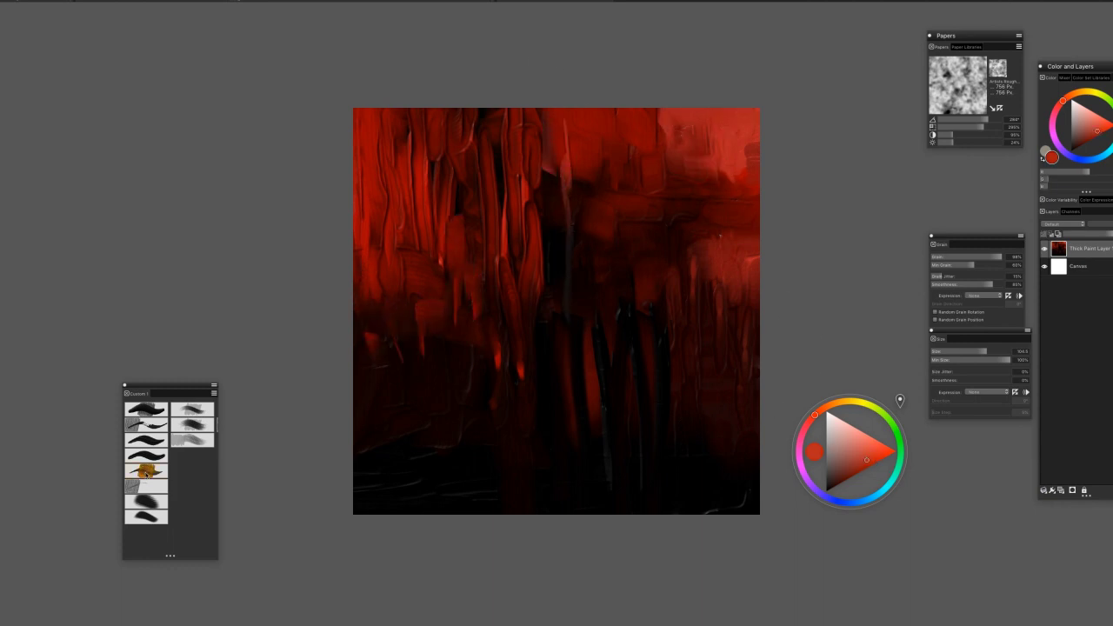
pyautogui.click(861, 453)
pyautogui.moveTo(861, 453); pyautogui.dragTo(867, 464)
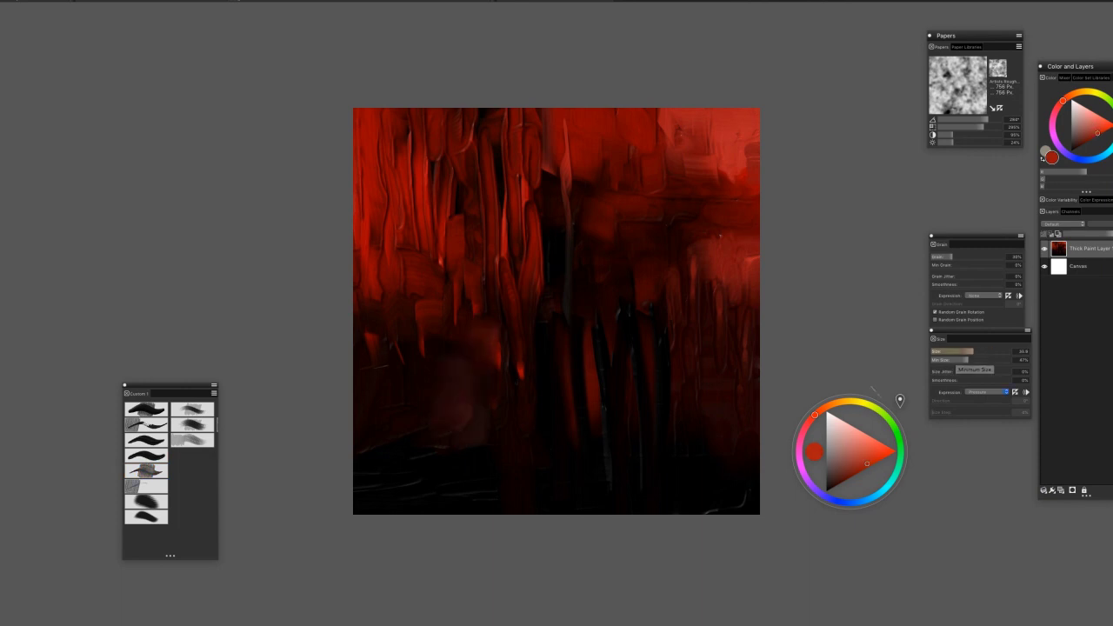
pyautogui.click(826, 456)
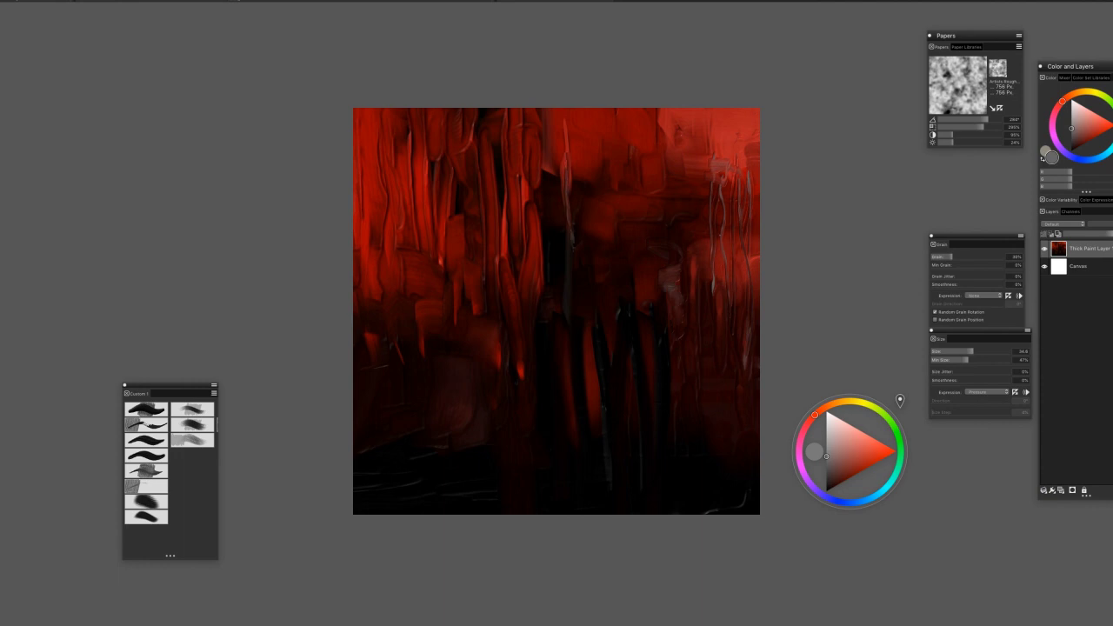
pyautogui.click(153, 461)
pyautogui.moveTo(731, 193)
pyautogui.mouseDown()
pyautogui.moveTo(679, 213)
pyautogui.moveTo(723, 179)
pyautogui.moveTo(719, 149)
pyautogui.mouseUp()
# Switch brushes and stamp horizontal ridged texture down the right side and across the lower right of the painting
pyautogui.click(160, 501)
pyautogui.click(142, 488)
pyautogui.click(156, 452)
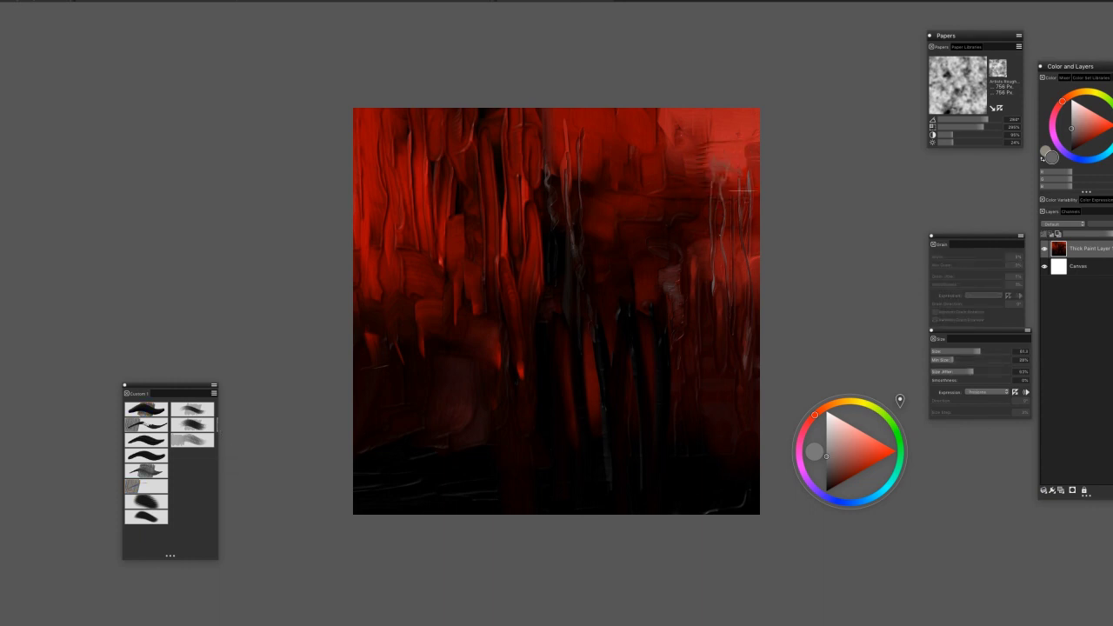
pyautogui.moveTo(717, 173); pyautogui.dragTo(695, 172)
pyautogui.moveTo(725, 239); pyautogui.dragTo(747, 237)
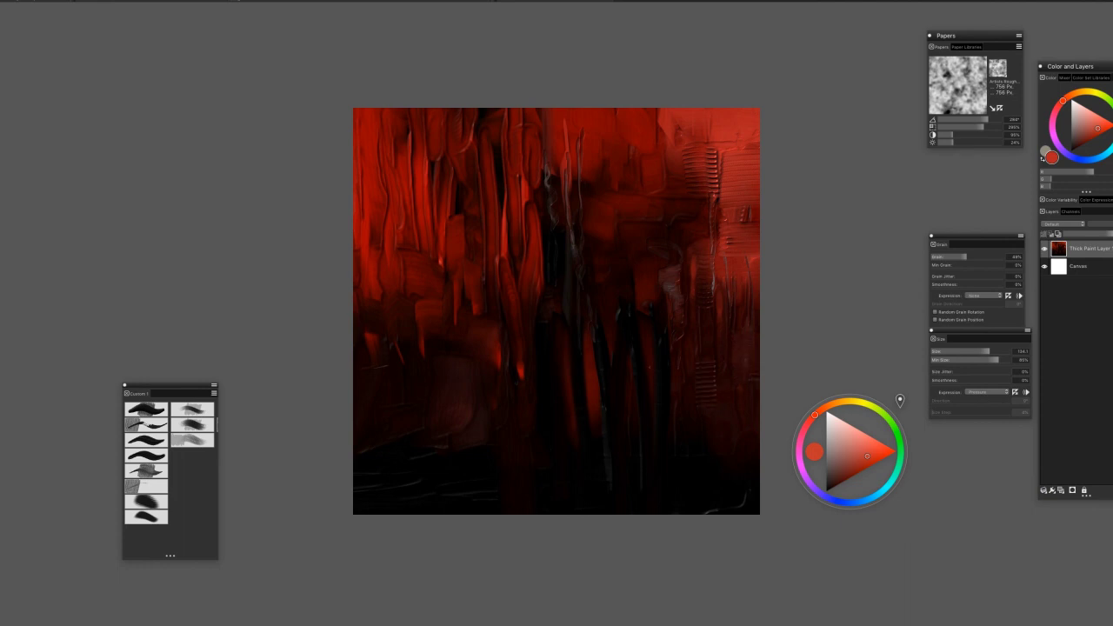
pyautogui.moveTo(666, 330); pyautogui.dragTo(682, 331)
pyautogui.moveTo(652, 435); pyautogui.dragTo(631, 435)
pyautogui.moveTo(630, 470); pyautogui.dragTo(720, 461)
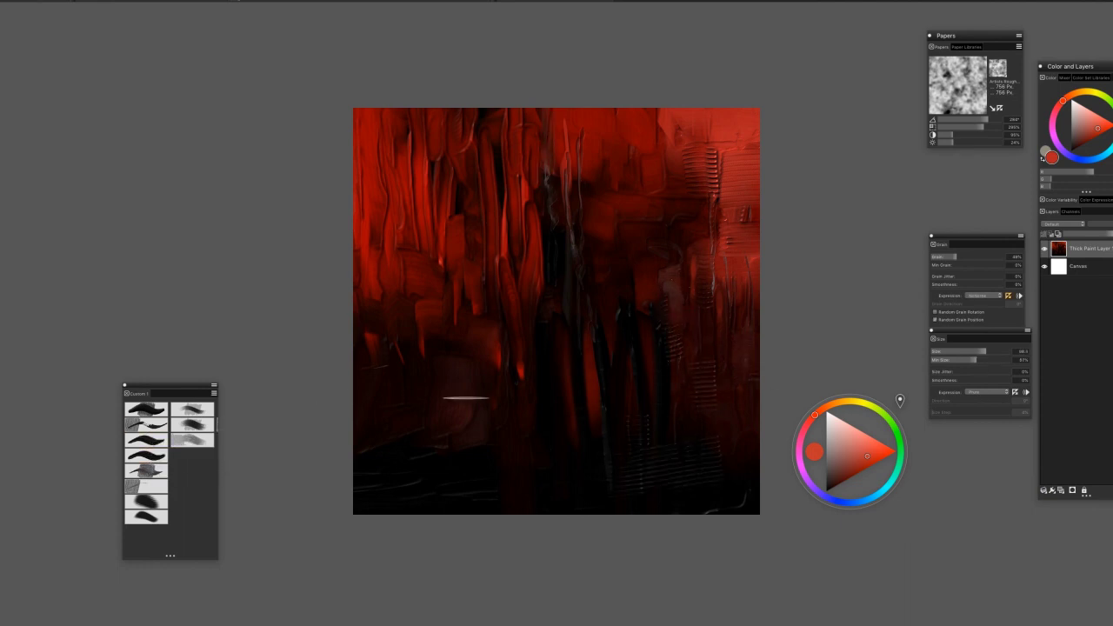
# Add vertical texture strokes through the dark central area of the painting
pyautogui.moveTo(550, 238); pyautogui.dragTo(537, 376)
pyautogui.moveTo(570, 219); pyautogui.dragTo(570, 284)
pyautogui.moveTo(580, 193); pyautogui.dragTo(587, 301)
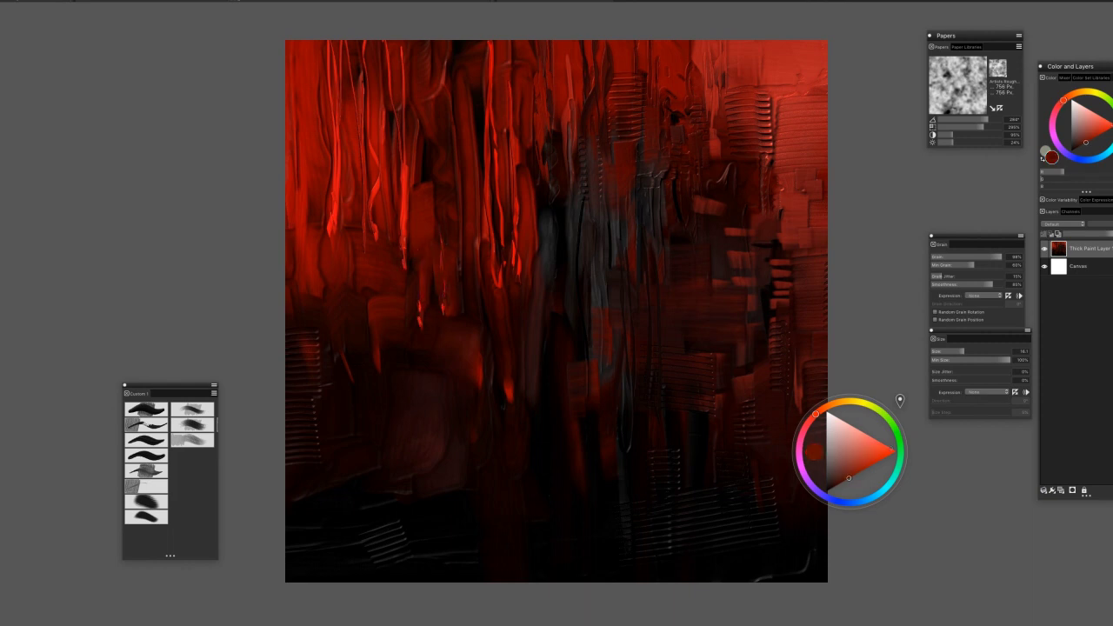
# Paint thin bright red drips below the streaks on the left, alternating vivid and sampled darker reds
pyautogui.click(867, 468)
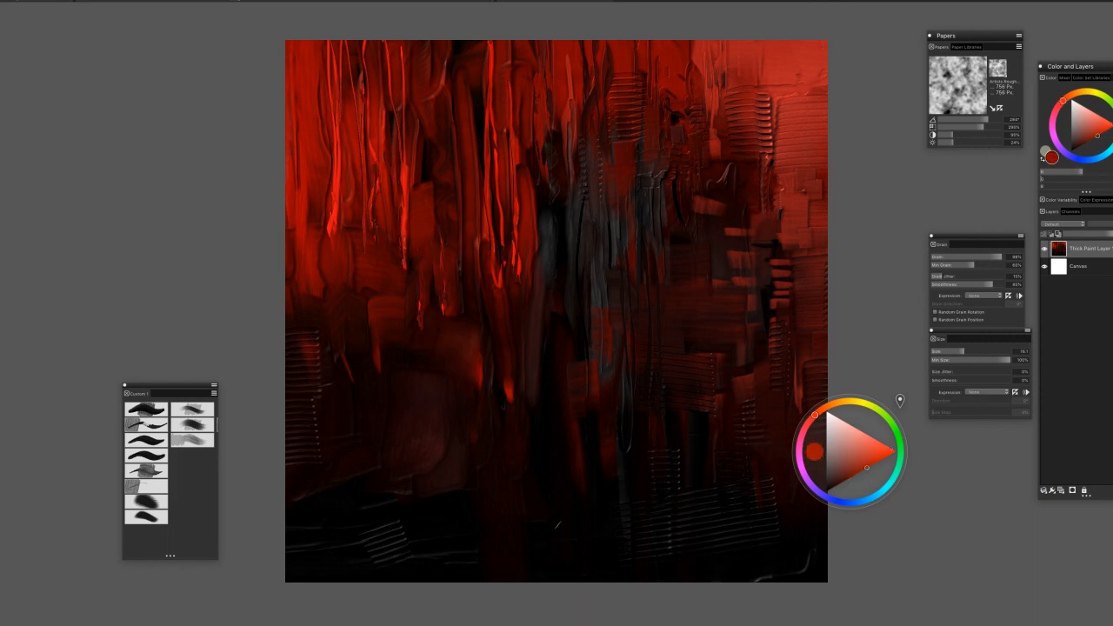
pyautogui.moveTo(863, 451); pyautogui.dragTo(896, 451)
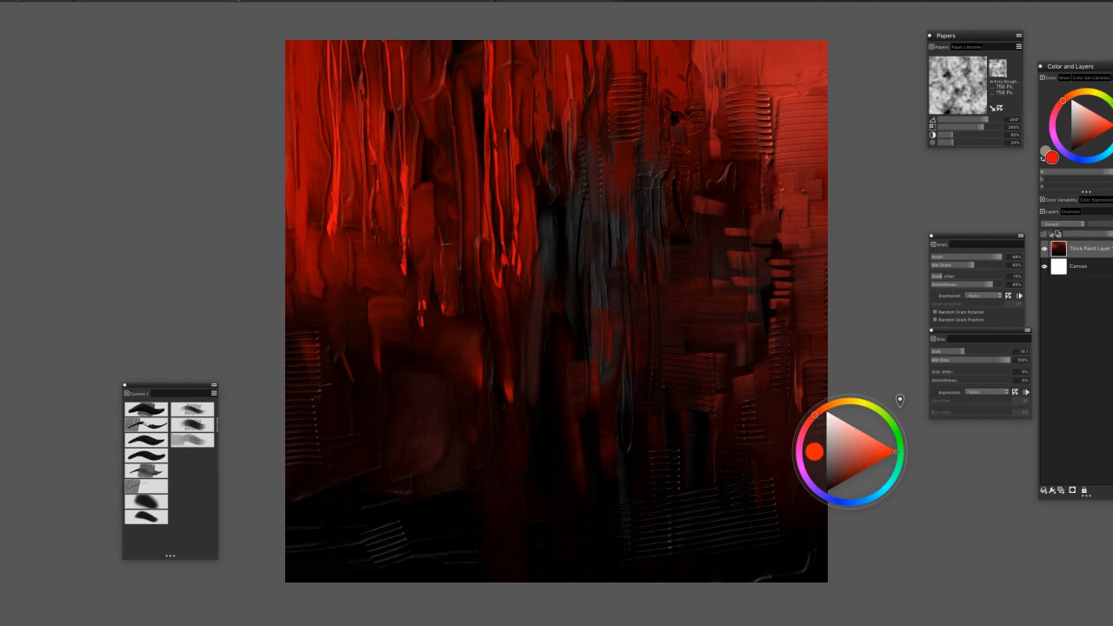
pyautogui.keyDown('alt'); pyautogui.click(450, 276); pyautogui.keyUp('alt')
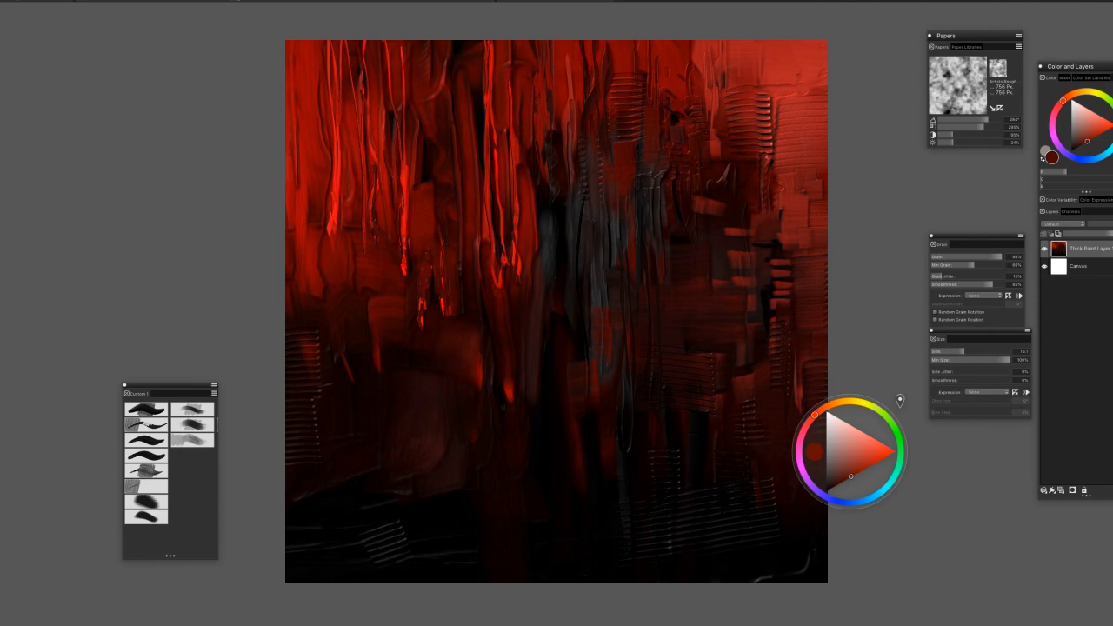
pyautogui.keyDown('alt'); pyautogui.click(451, 311); pyautogui.keyUp('alt')
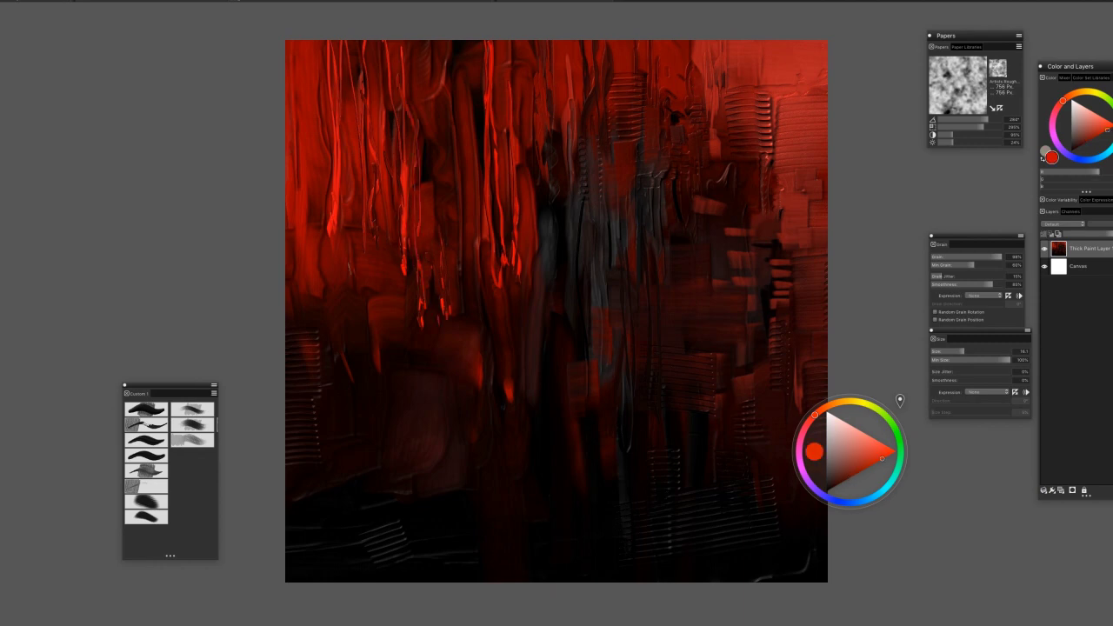
# Sample reds from the right side of the painting and add small touches to its textured patches
pyautogui.keyDown('alt'); pyautogui.click(784, 228); pyautogui.keyUp('alt')
pyautogui.keyDown('alt'); pyautogui.click(766, 205); pyautogui.keyUp('alt')
pyautogui.keyDown('alt'); pyautogui.click(755, 199); pyautogui.keyUp('alt')
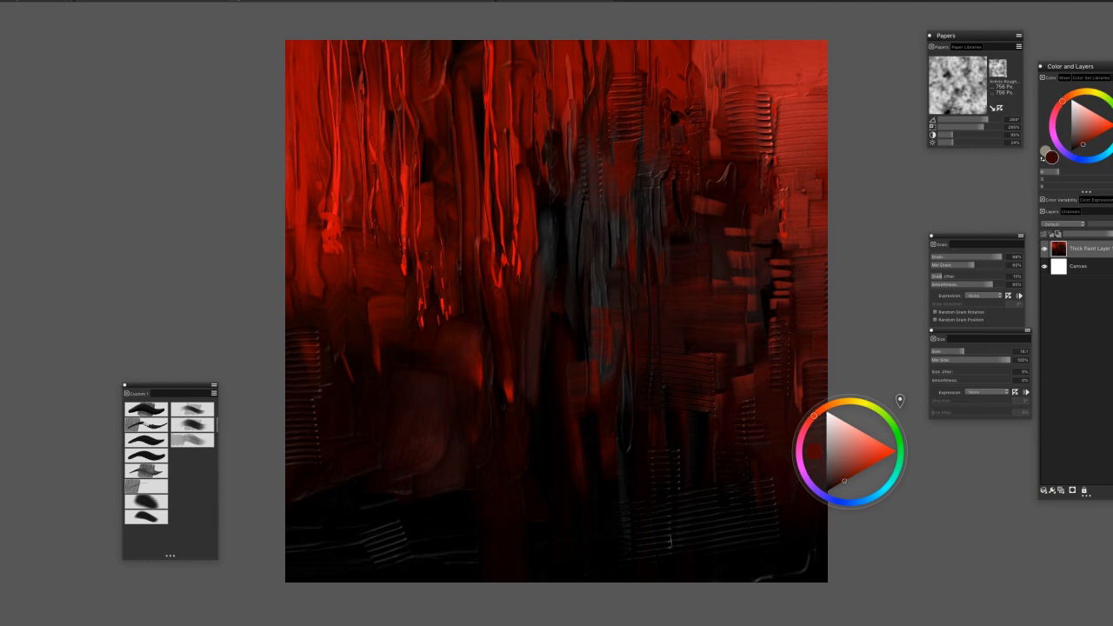
# Paint fine accents near top centre and on the right-side ridges, switching between dark red, vivid red and deep maroon
pyautogui.moveTo(826, 466)
pyautogui.mouseDown()
pyautogui.moveTo(896, 452)
pyautogui.moveTo(863, 469)
pyautogui.mouseUp()
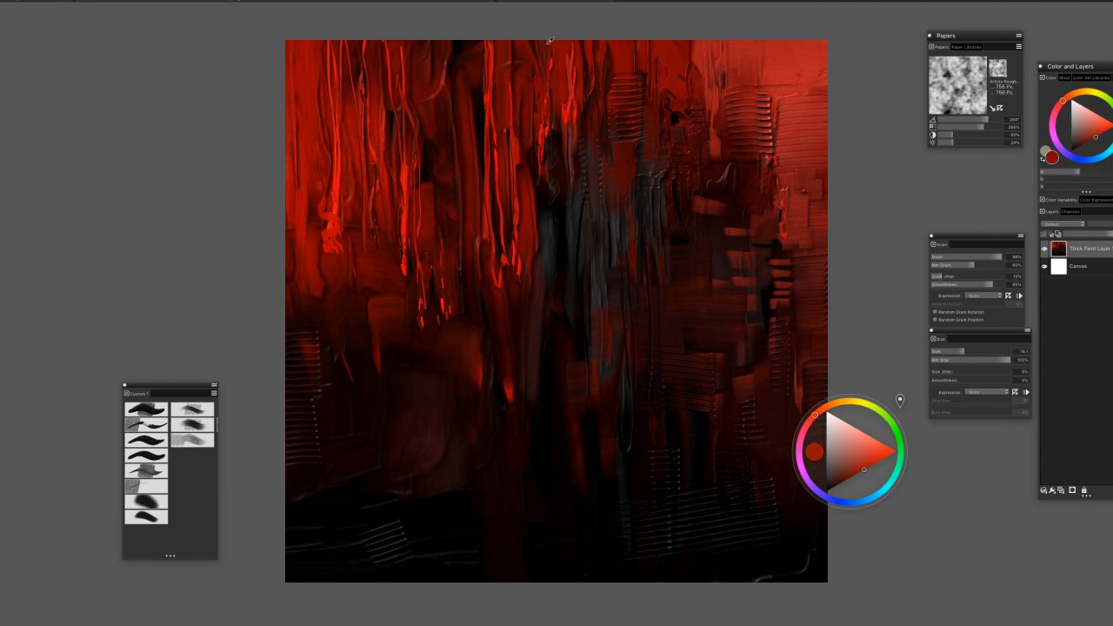
pyautogui.moveTo(571, 56); pyautogui.dragTo(574, 126)
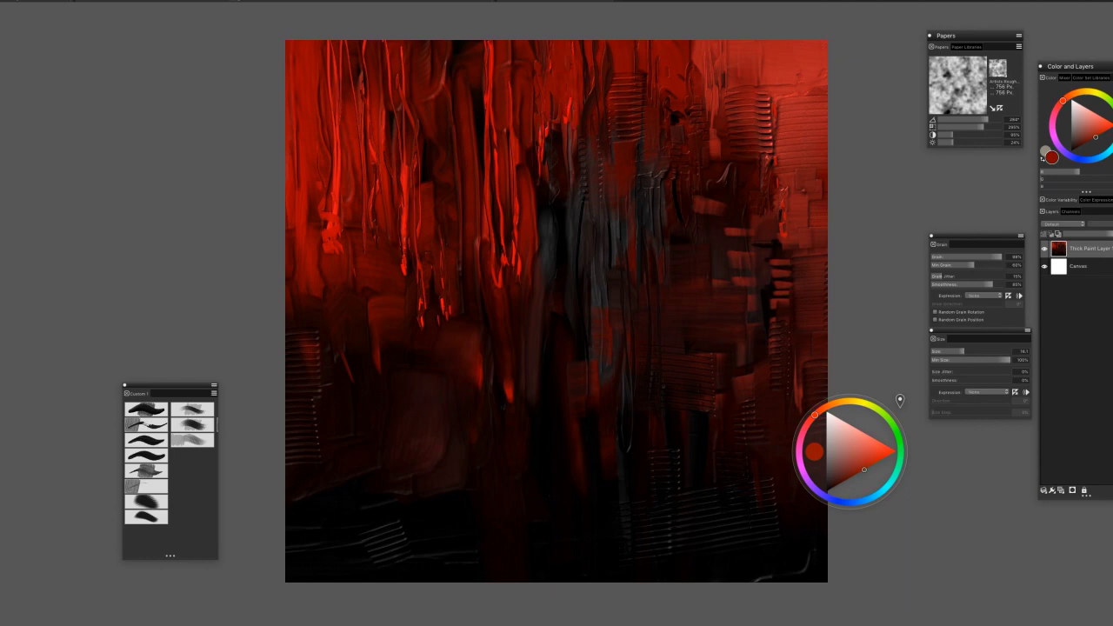
pyautogui.click(904, 459)
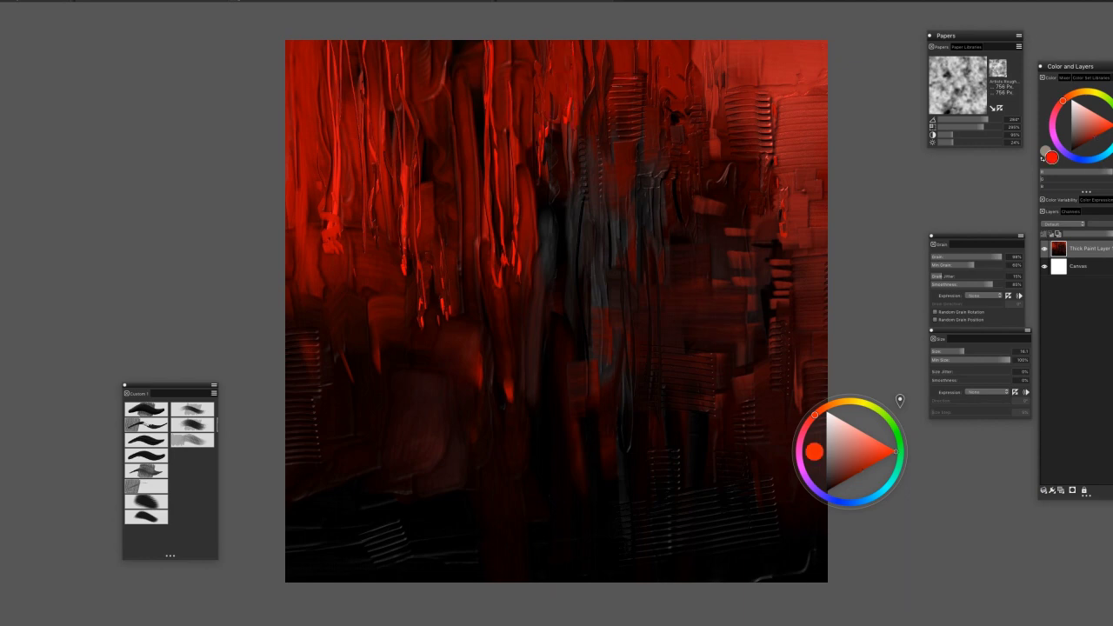
pyautogui.moveTo(861, 471)
pyautogui.mouseDown()
pyautogui.moveTo(853, 474)
pyautogui.moveTo(864, 469)
pyautogui.mouseUp()
pyautogui.click(839, 484)
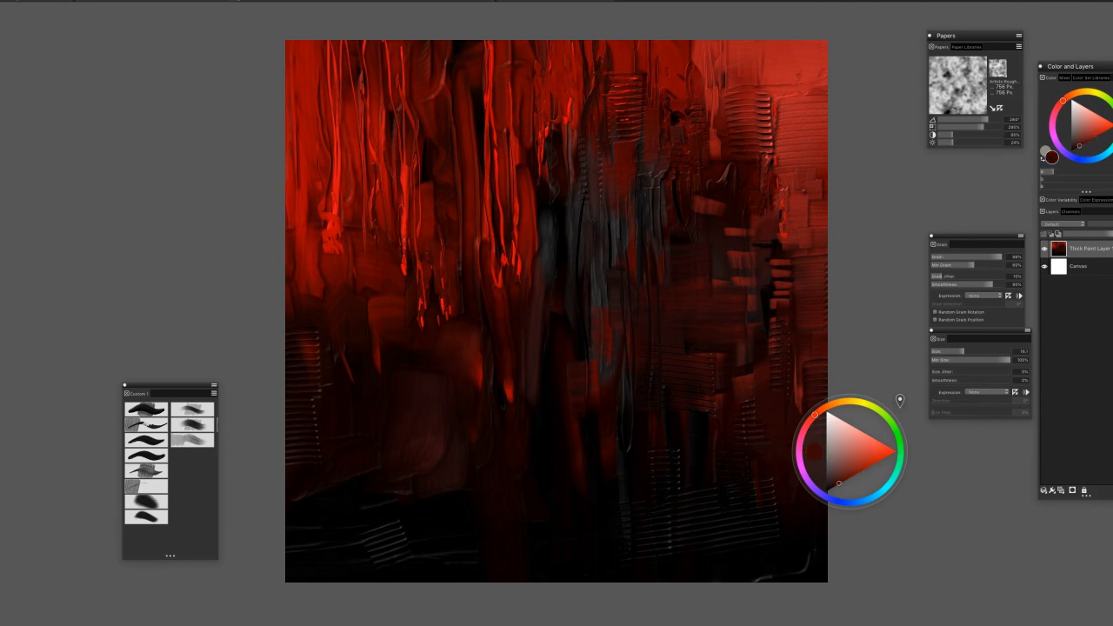
# Add small accents to the central and lower streaks of the painting, alternating vivid red, dark maroon and medium red
pyautogui.press('super+=')
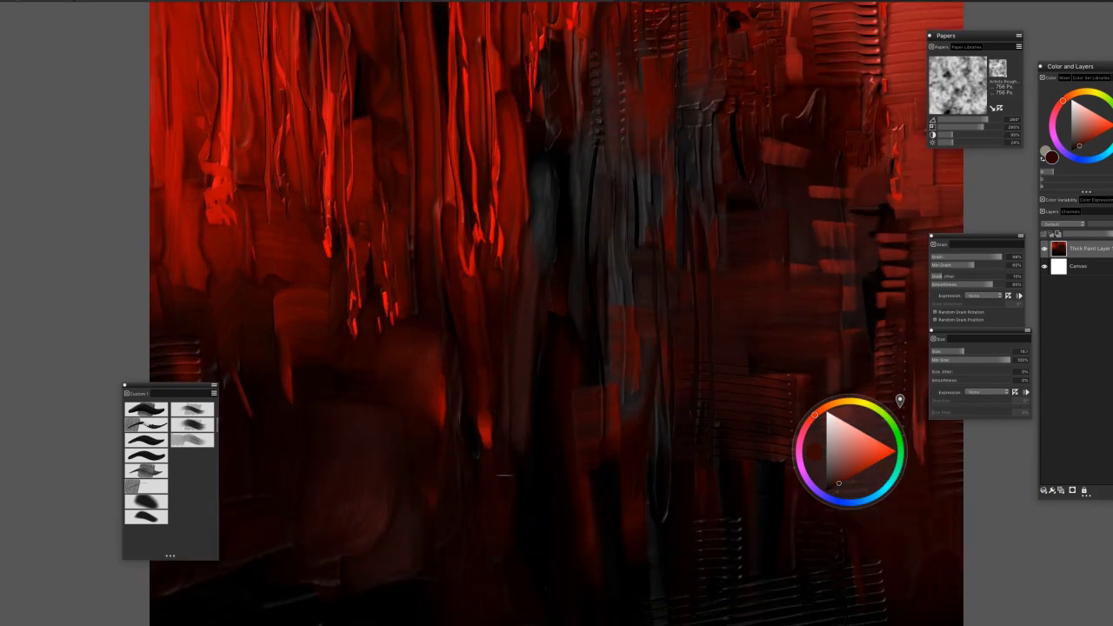
pyautogui.moveTo(513, 472); pyautogui.dragTo(572, 537)
pyautogui.click(896, 452)
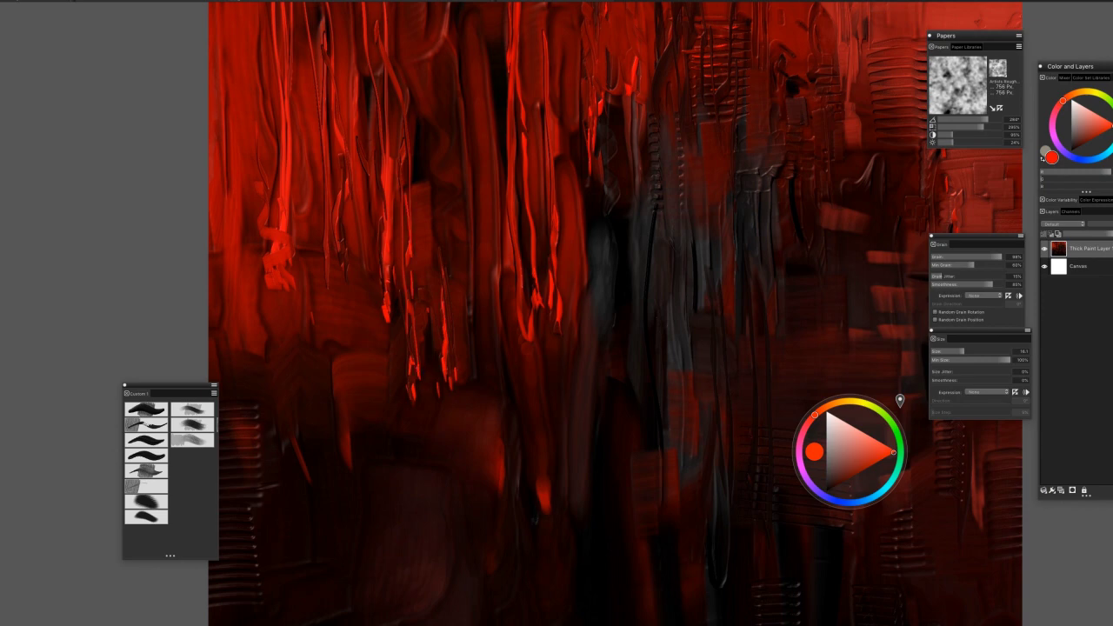
pyautogui.hotkey('ctrl', '-')
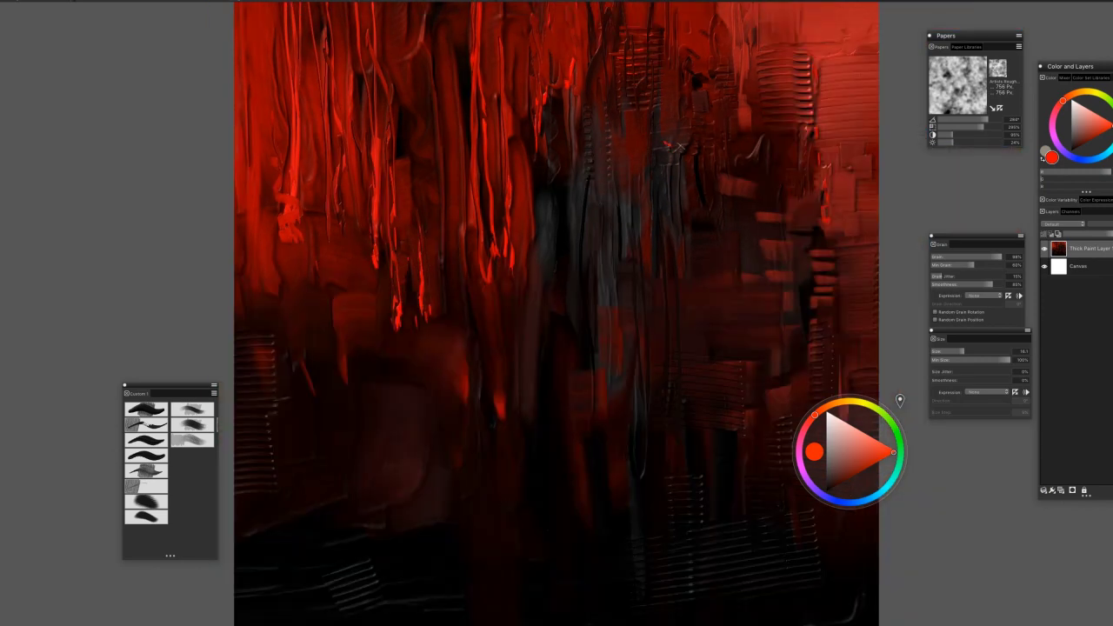
pyautogui.click(841, 478)
pyautogui.click(838, 483)
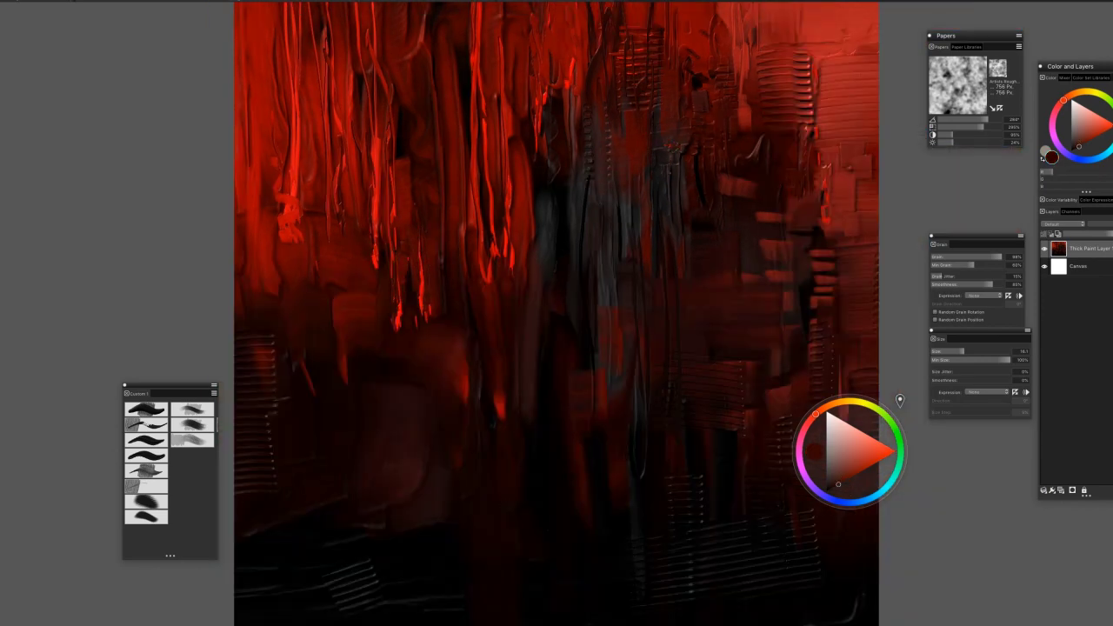
pyautogui.click(878, 456)
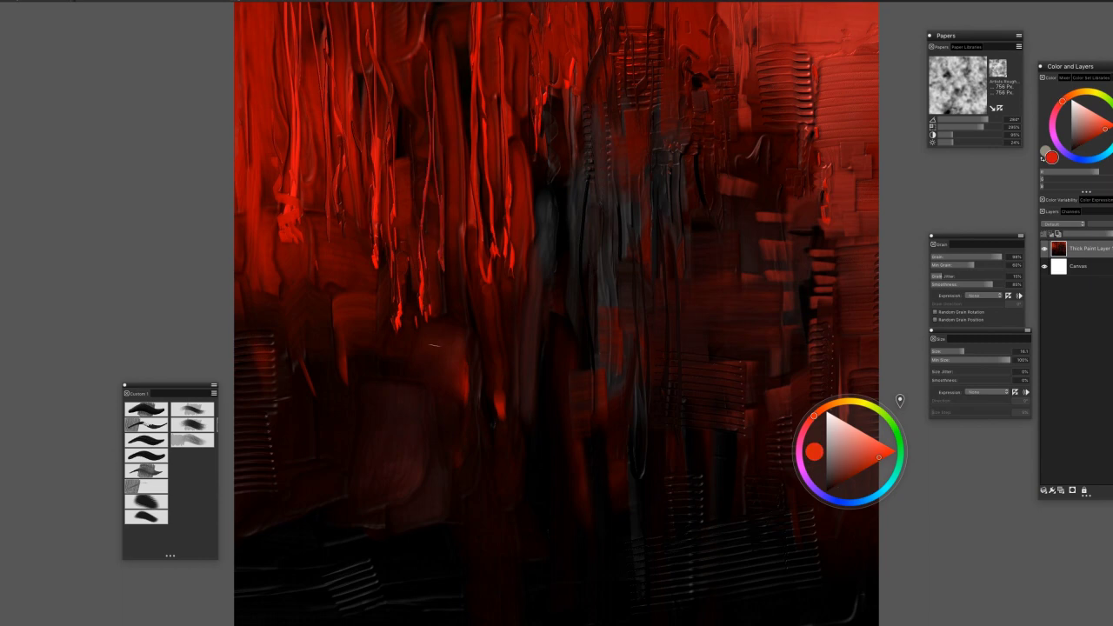
# Sample a near-black maroon from the lower centre and paint thin, raised horizontal strokes there with the thick-paint brush
pyautogui.scroll(-4, 402, 449)
pyautogui.scroll(3, 406, 471)
pyautogui.scroll(-1, 405, 472)
pyautogui.scroll(1, 405, 471)
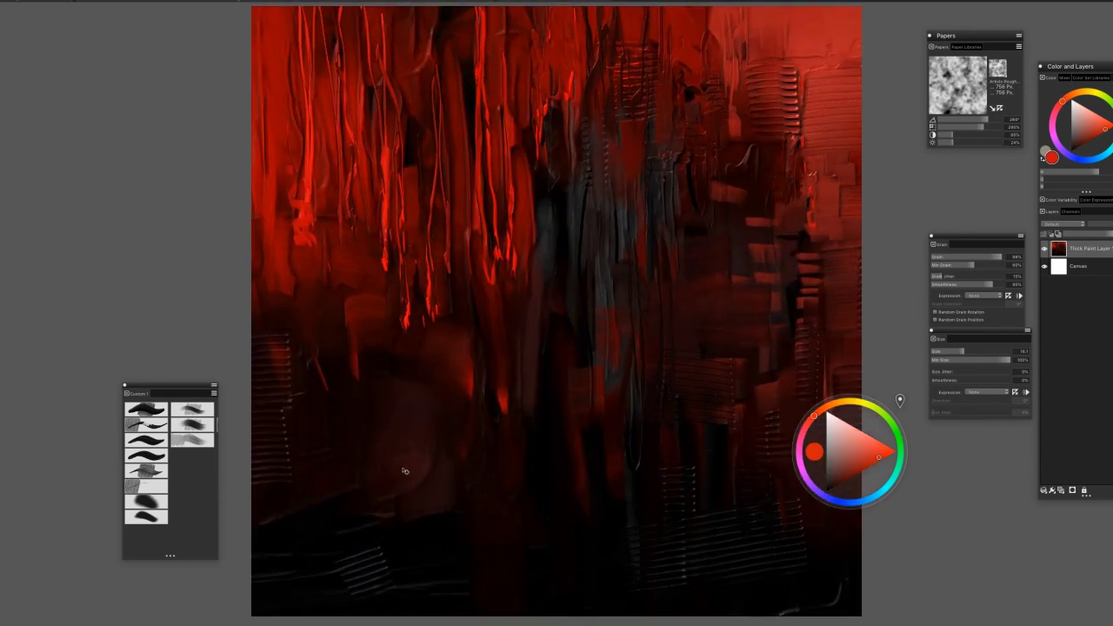
pyautogui.click(147, 407)
pyautogui.moveTo(508, 516); pyautogui.dragTo(588, 517)
pyautogui.hotkey('ctrl', 'z')
pyautogui.keyDown('alt'); pyautogui.click(481, 455); pyautogui.keyUp('alt')
pyautogui.moveTo(496, 546); pyautogui.dragTo(540, 540)
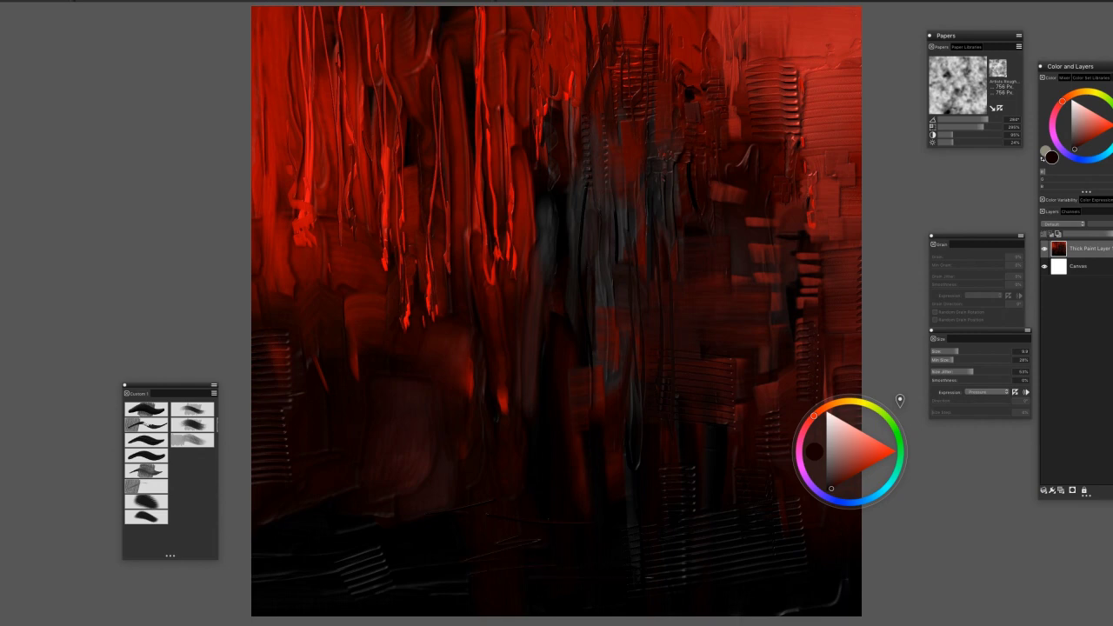
# Enlarge the brush slightly and paint long dark horizontal strokes across the lower left half of the painting
pyautogui.moveTo(958, 351); pyautogui.dragTo(968, 351)
pyautogui.moveTo(541, 523); pyautogui.dragTo(308, 531)
pyautogui.moveTo(303, 519); pyautogui.dragTo(504, 496)
pyautogui.moveTo(530, 454); pyautogui.dragTo(391, 454)
# Scrape horizontal ridged texture across the black lower band of the painting with a large texture brush
pyautogui.click(144, 483)
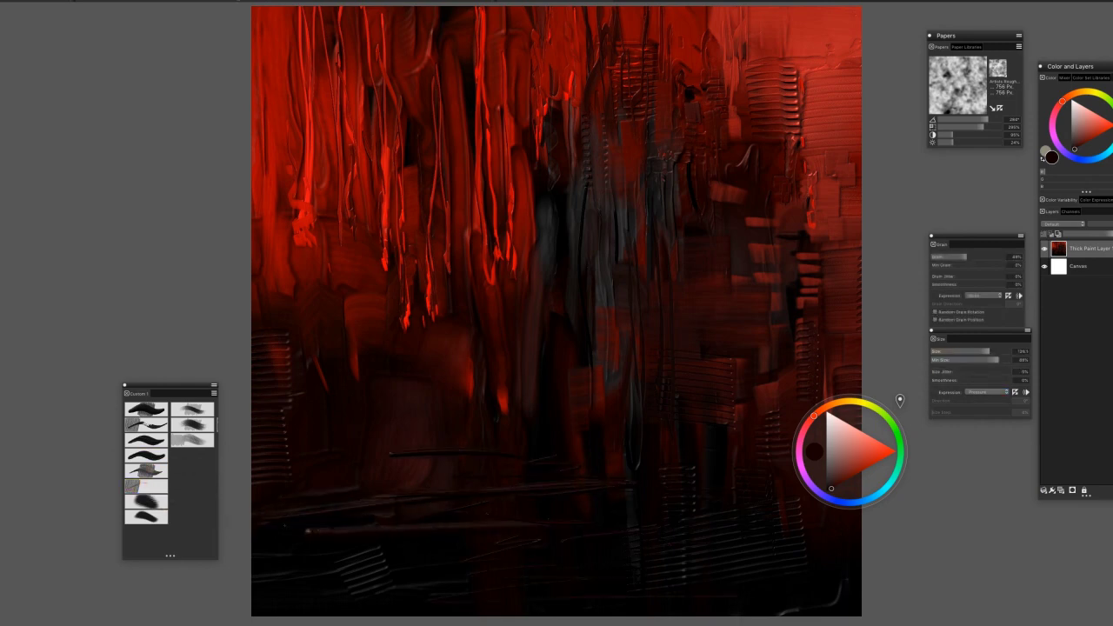
pyautogui.moveTo(308, 533); pyautogui.dragTo(687, 546)
pyautogui.moveTo(474, 596)
pyautogui.mouseDown()
pyautogui.moveTo(605, 589)
pyautogui.moveTo(806, 604)
pyautogui.mouseUp()
pyautogui.hotkey('ctrl', '-')
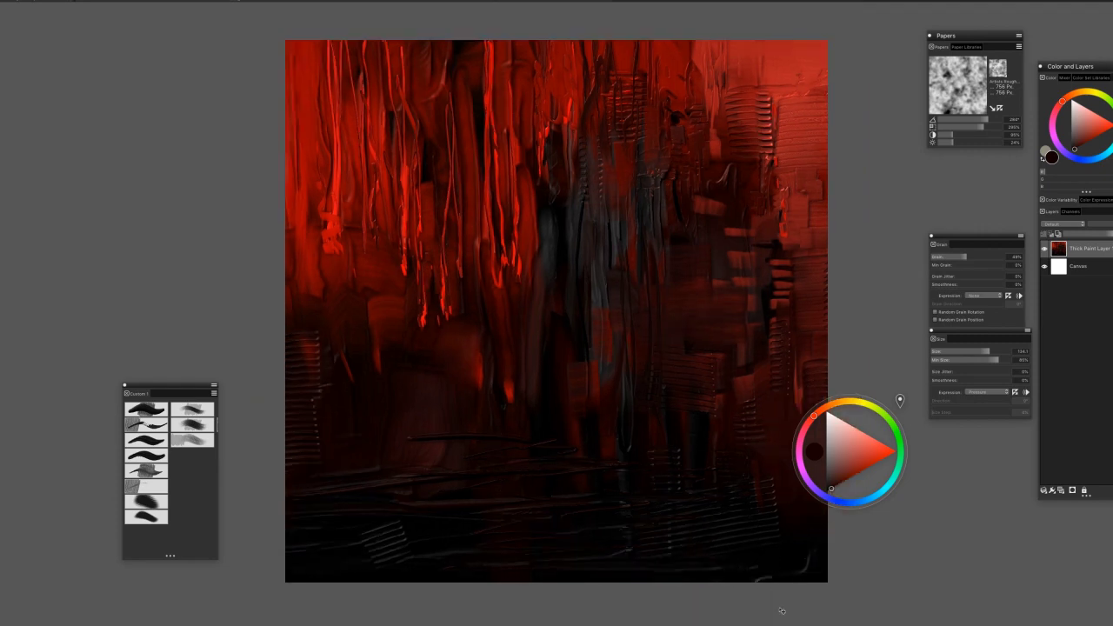
# Add vertical scraped and ridged texture strokes down the grey central area of the painting
pyautogui.moveTo(604, 236); pyautogui.dragTo(608, 300)
pyautogui.moveTo(584, 165); pyautogui.dragTo(601, 311)
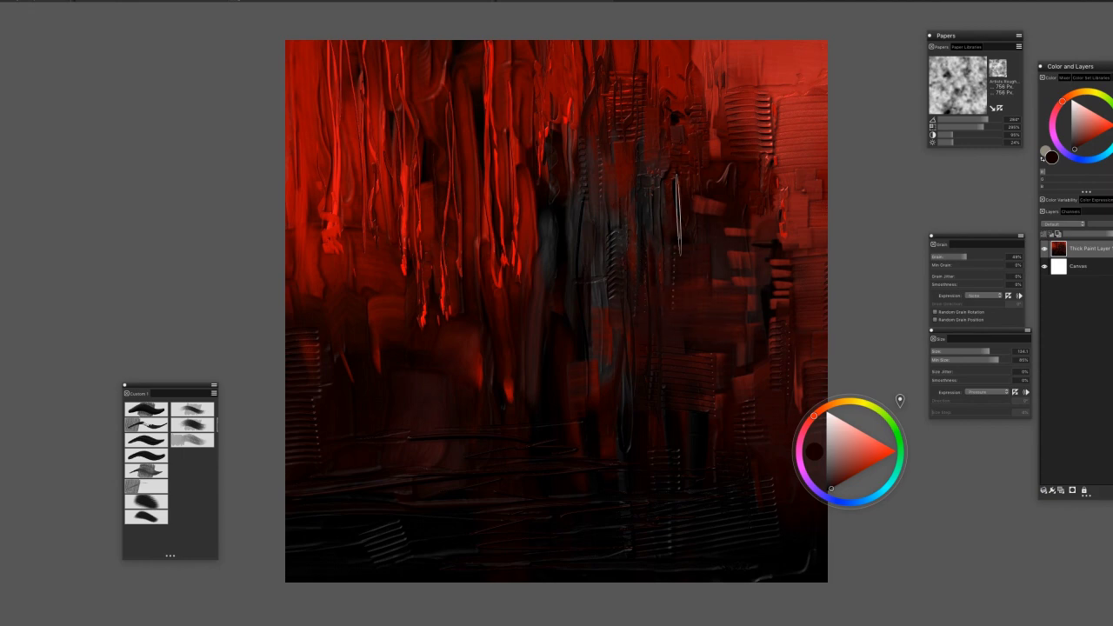
pyautogui.hotkey('ctrl', '-')
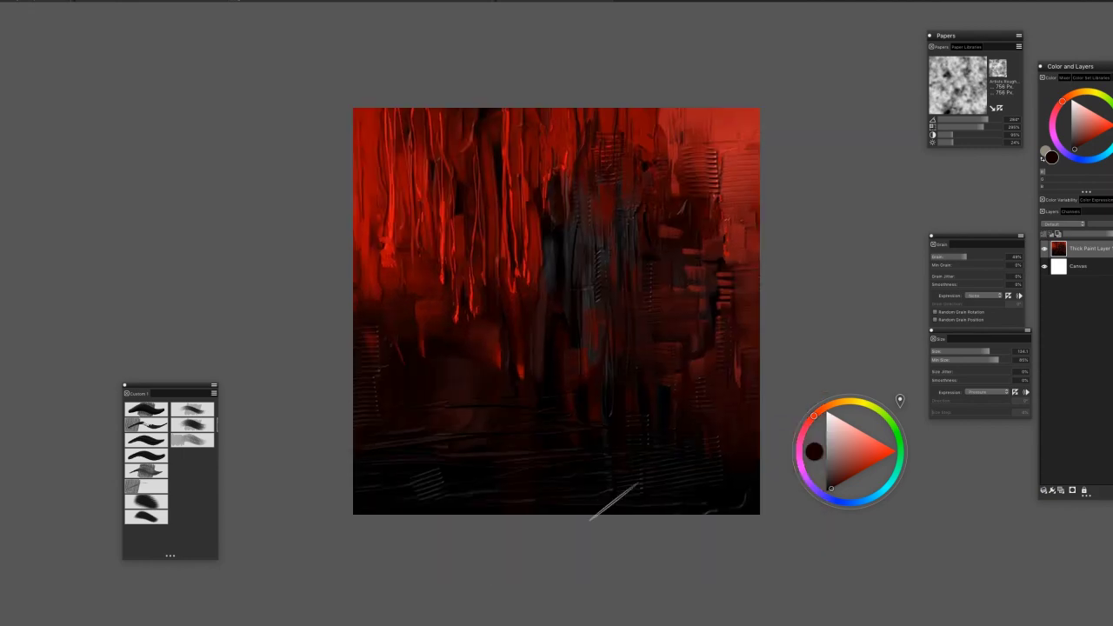
pyautogui.hotkey('ctrl', '+')
pyautogui.hotkey('ctrl', '0')
pyautogui.hotkey('ctrl', '-')
pyautogui.hotkey('ctrl', '+')
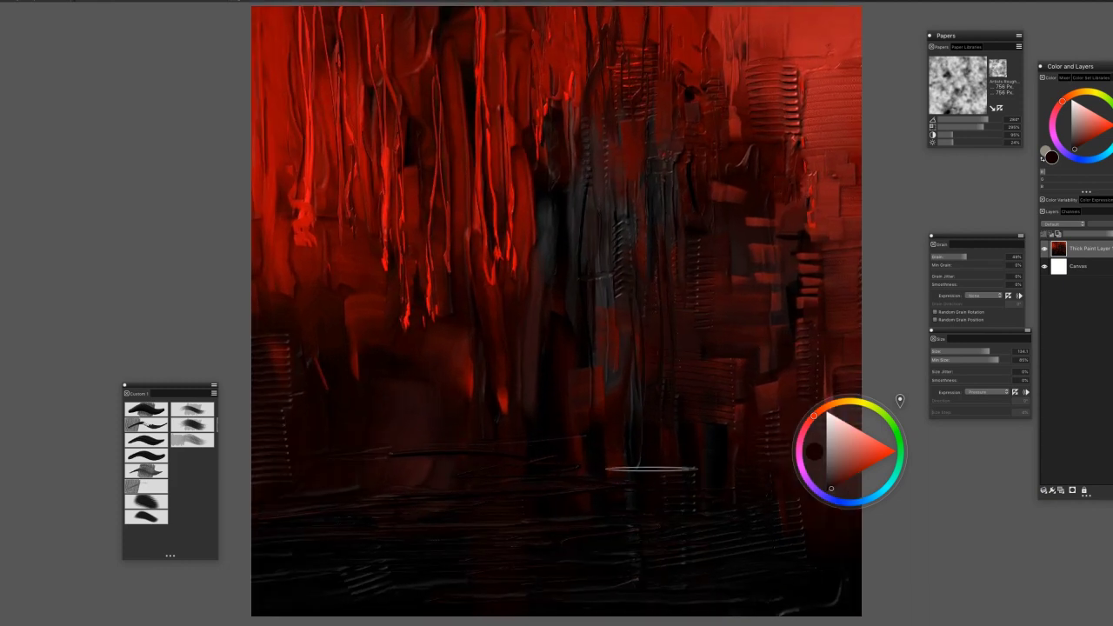
# Extend the ridged texture at the lower right and along the right edge, and save the painting with Save As
pyautogui.moveTo(693, 500); pyautogui.dragTo(700, 530)
pyautogui.hotkey('ctrl', '0')
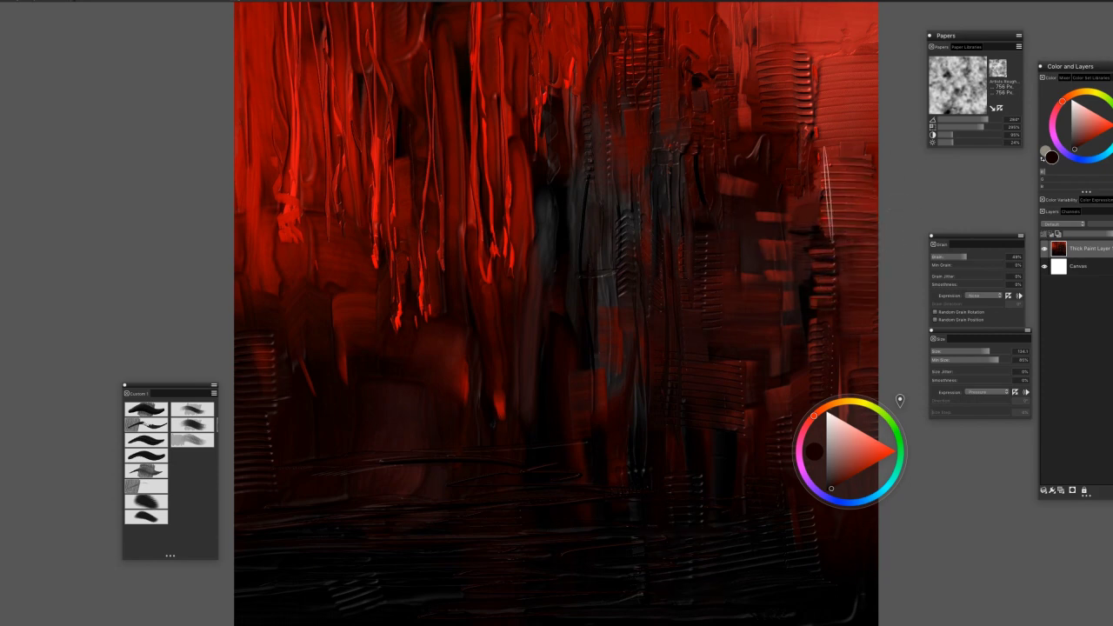
pyautogui.scroll(-3, 863, 250)
pyautogui.scroll(2, 859, 254)
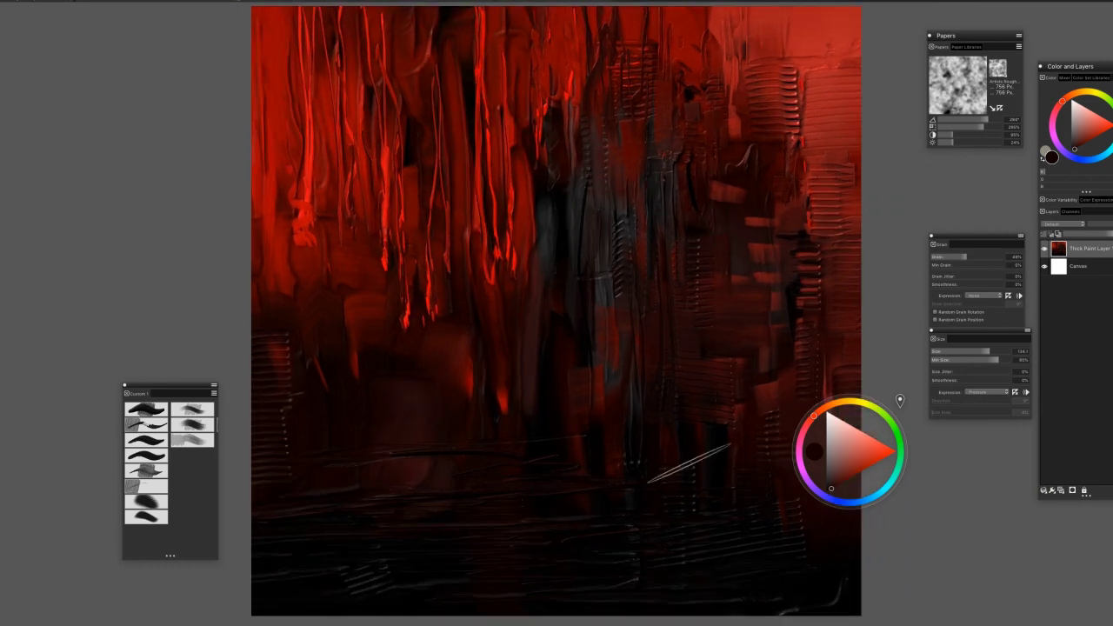
pyautogui.press('super+shift+s')
pyautogui.press('Return')
# Sample a red beside the thick drip on the painting's left side and rework that drip with a thick-paint stroke
pyautogui.moveTo(989, 351); pyautogui.dragTo(967, 351)
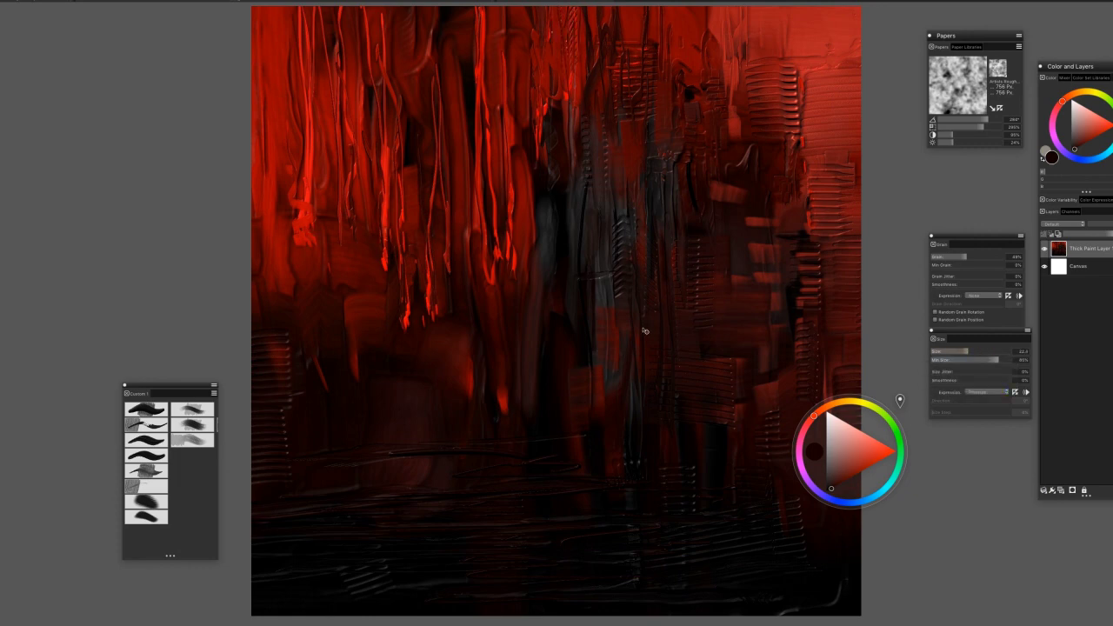
pyautogui.press('super+equal')
pyautogui.press('super+equal')
pyautogui.moveTo(510, 377); pyautogui.dragTo(668, 374)
pyautogui.click(148, 409)
pyautogui.keyDown('alt'); pyautogui.click(205, 160); pyautogui.keyUp('alt')
pyautogui.moveTo(197, 157)
pyautogui.mouseDown()
pyautogui.moveTo(208, 188)
pyautogui.moveTo(218, 49)
pyautogui.mouseUp()
pyautogui.press('super+minus')
pyautogui.press('super+minus')
# Build up the leftmost drip with thicker vivid red strokes along its length, using an enlarged brush
pyautogui.click(142, 425)
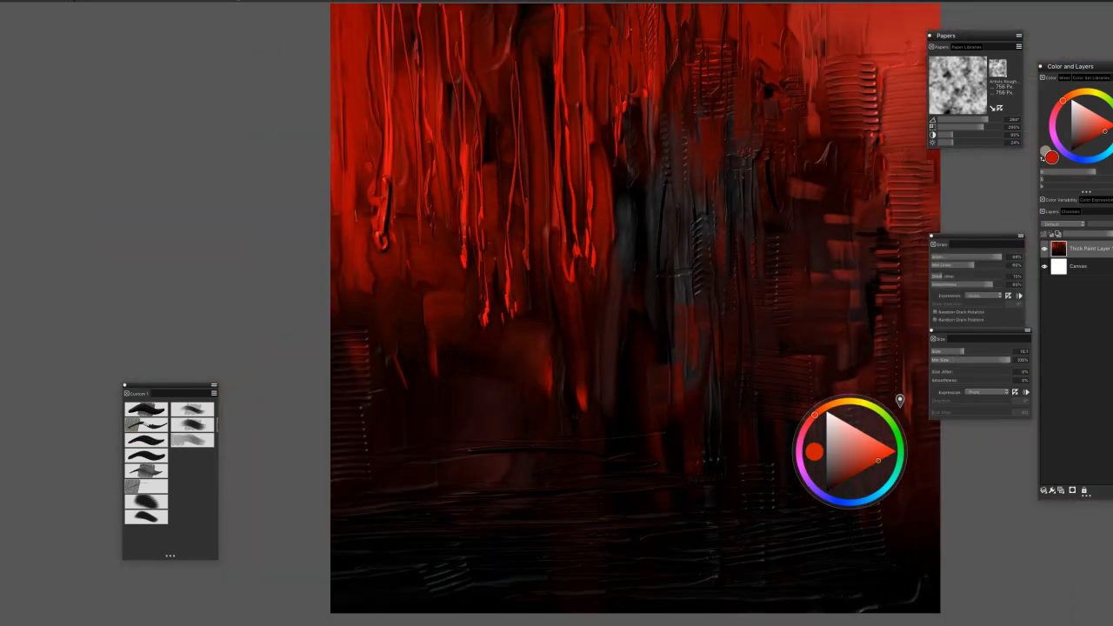
pyautogui.moveTo(964, 351); pyautogui.dragTo(975, 351)
pyautogui.moveTo(626, 308); pyautogui.dragTo(518, 331)
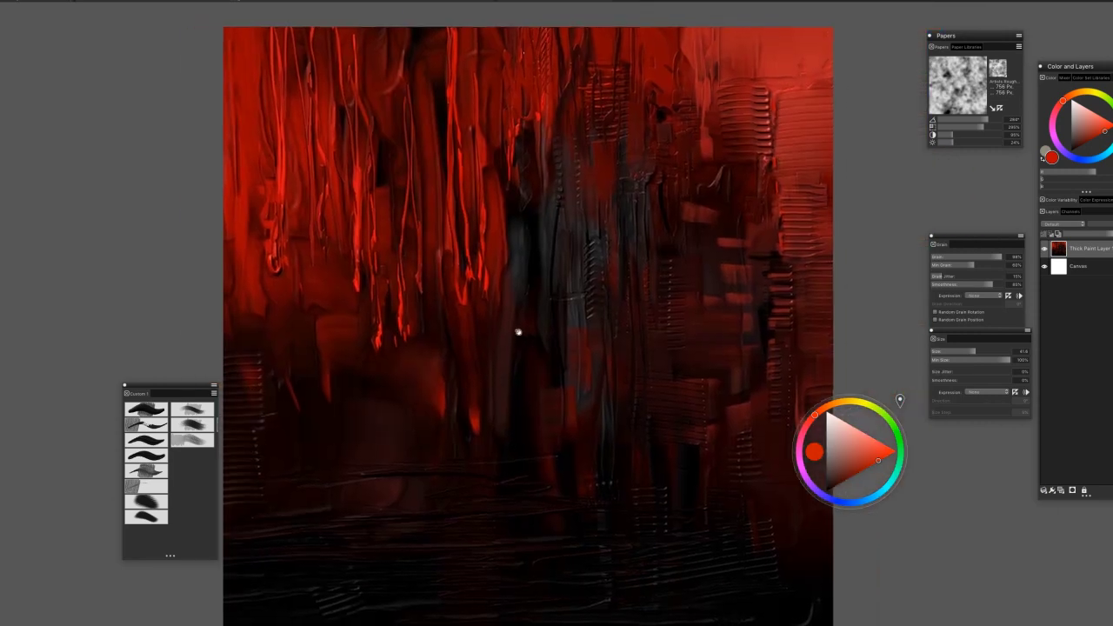
pyautogui.click(157, 414)
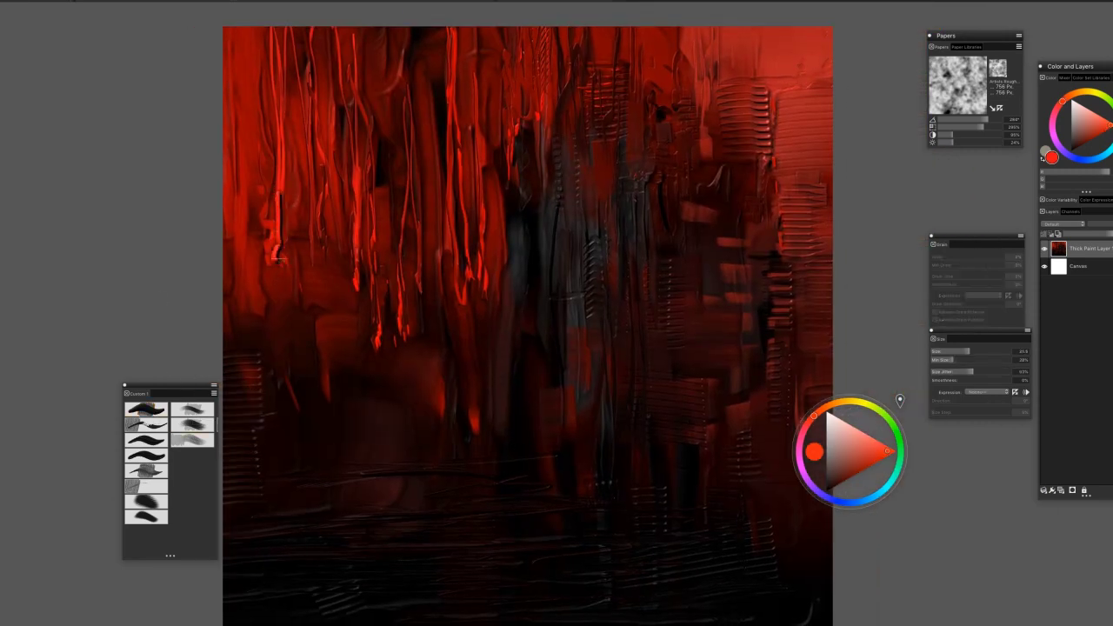
pyautogui.moveTo(278, 174); pyautogui.dragTo(279, 248)
pyautogui.moveTo(276, 151)
pyautogui.mouseDown()
pyautogui.moveTo(282, 258)
pyautogui.moveTo(265, 271)
pyautogui.mouseUp()
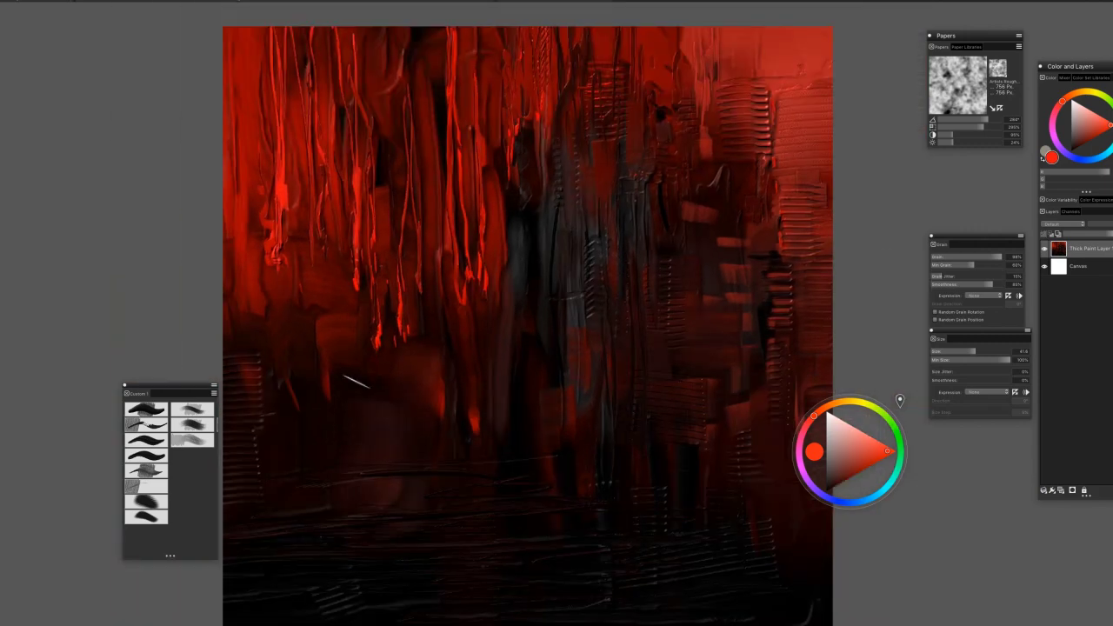
# Break up the left drips and the area below them with grainy speckled strokes, using vivid red and a sampled dark maroon
pyautogui.click(154, 469)
pyautogui.moveTo(974, 351); pyautogui.dragTo(969, 351)
pyautogui.moveTo(250, 259)
pyautogui.mouseDown()
pyautogui.moveTo(280, 229)
pyautogui.moveTo(283, 157)
pyautogui.moveTo(281, 282)
pyautogui.moveTo(291, 208)
pyautogui.mouseUp()
pyautogui.click(577, 197)
pyautogui.hotkey('ctrl', '-')
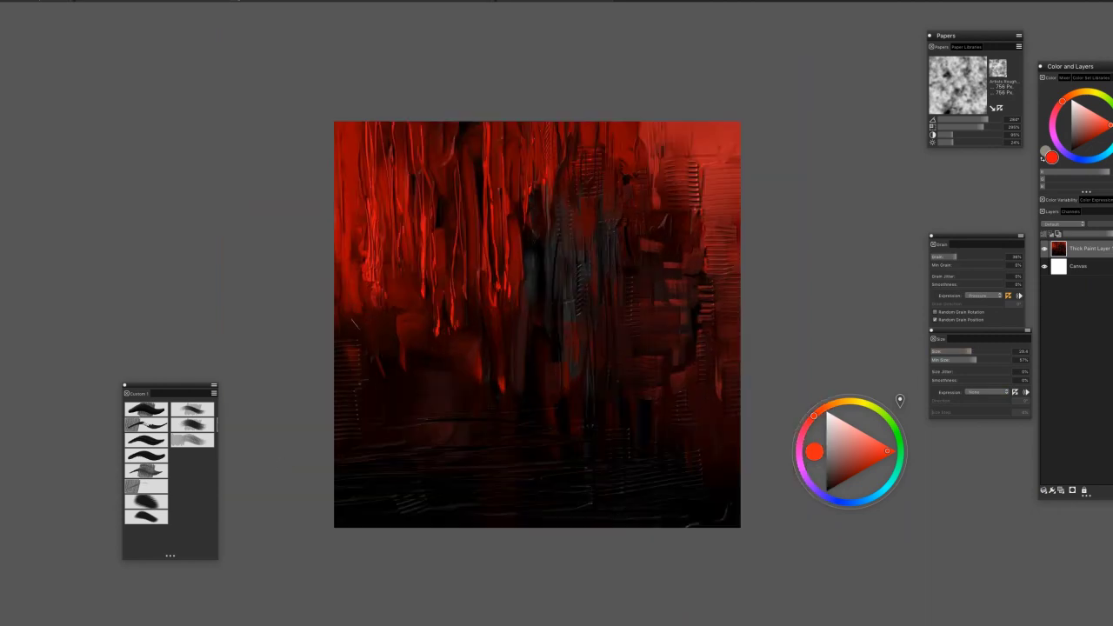
pyautogui.click(856, 474)
pyautogui.click(895, 451)
pyautogui.keyDown('alt'); pyautogui.click(376, 368); pyautogui.keyUp('alt')
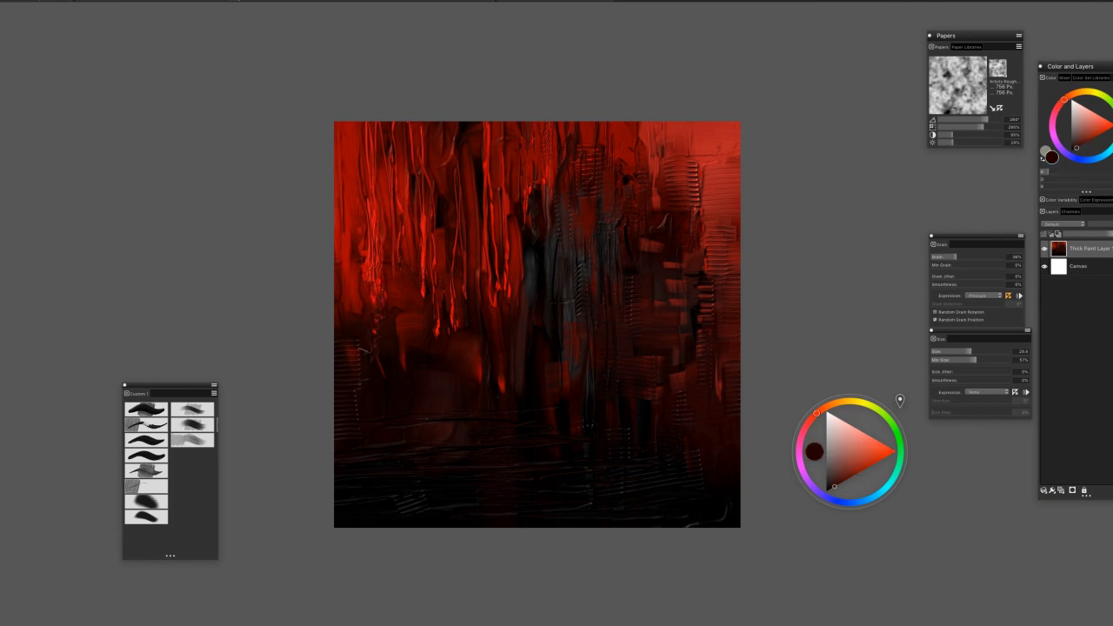
# Redo the last grainy stroke over the left drips with a sampled deep red, and hide the palettes
pyautogui.hotkey('ctrl', '+')
pyautogui.hotkey('ctrl', 'z')
pyautogui.moveTo(309, 290); pyautogui.dragTo(301, 233)
pyautogui.keyDown('alt'); pyautogui.click(308, 282); pyautogui.keyUp('alt')
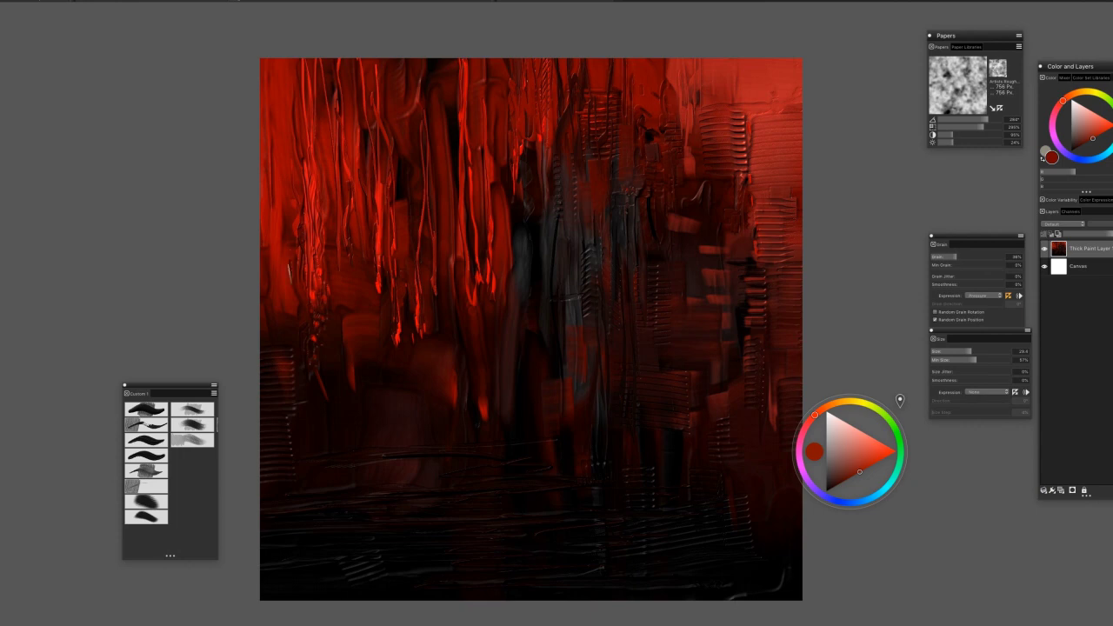
pyautogui.hotkey('ctrl', '+')
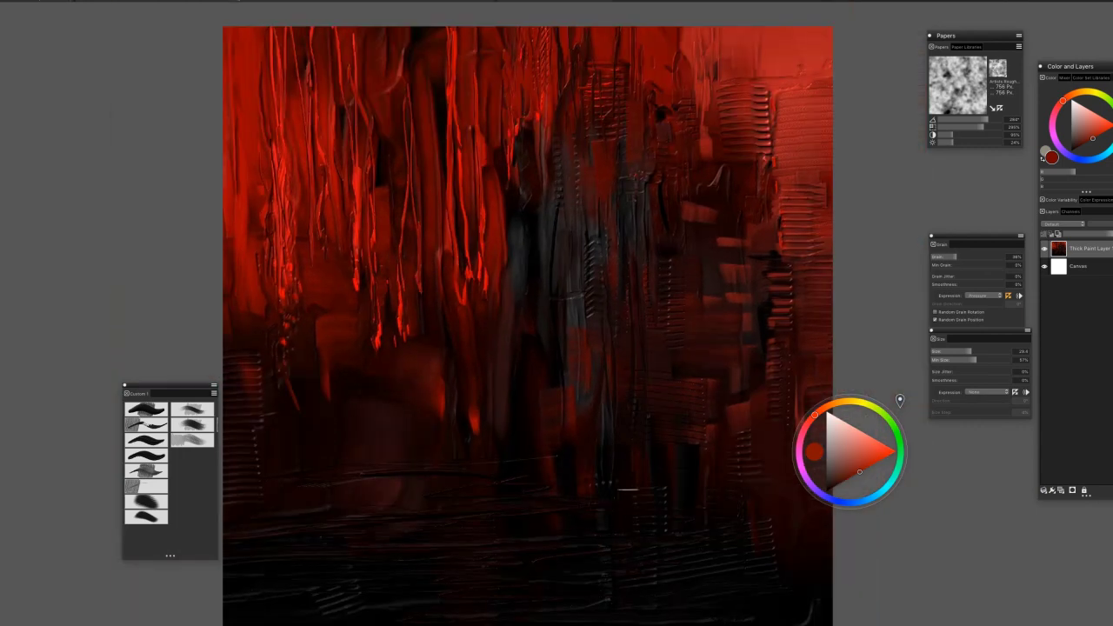
pyautogui.press('Tab')
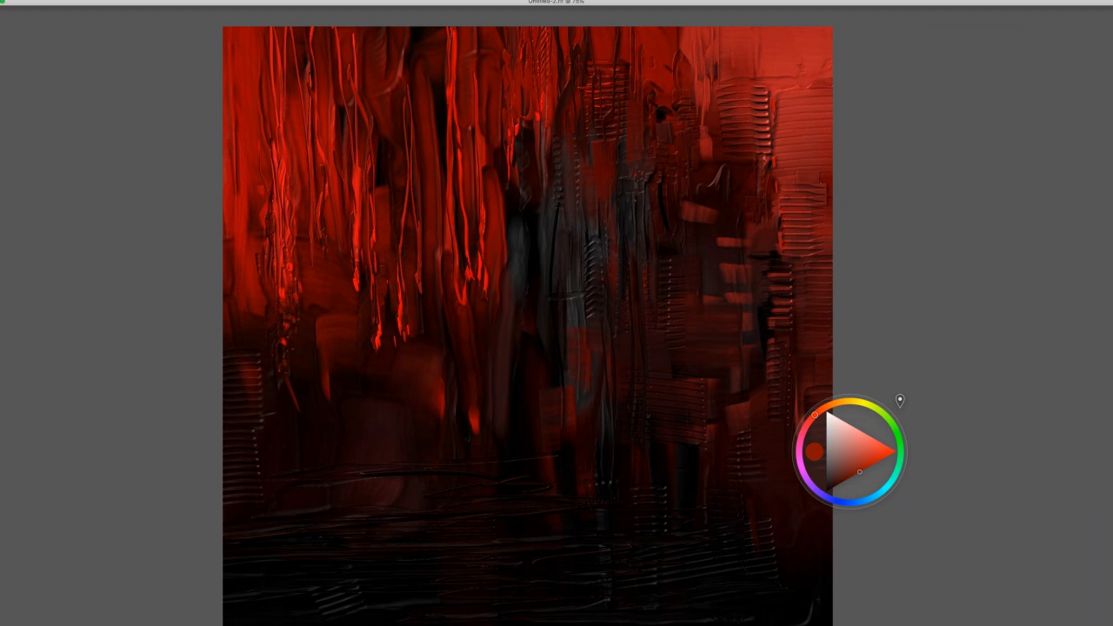